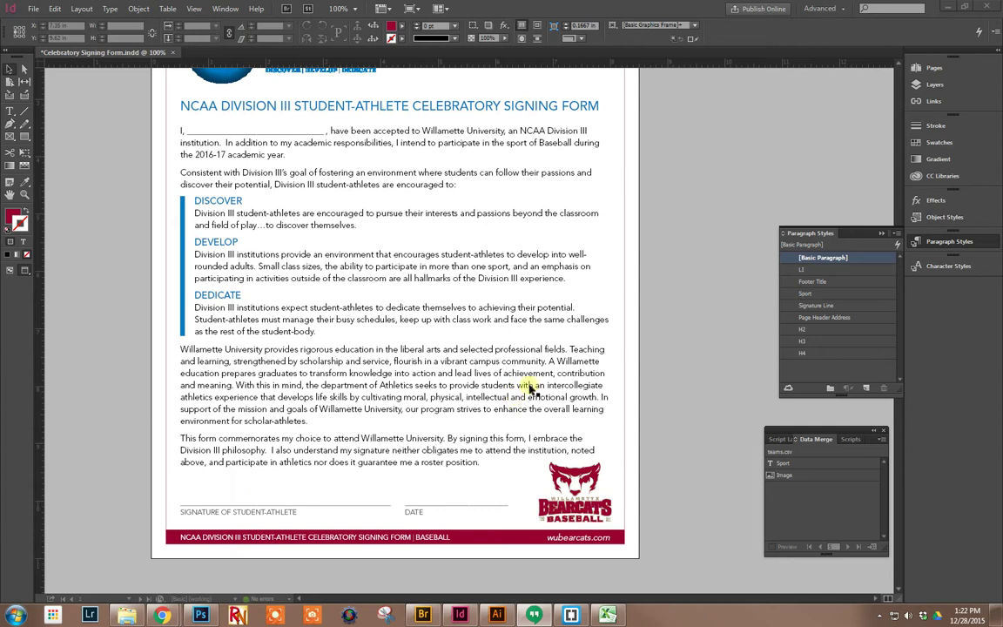
- Collapse the Paragraph Styles panel and scroll through the Baseball signing form page
click(935, 245)
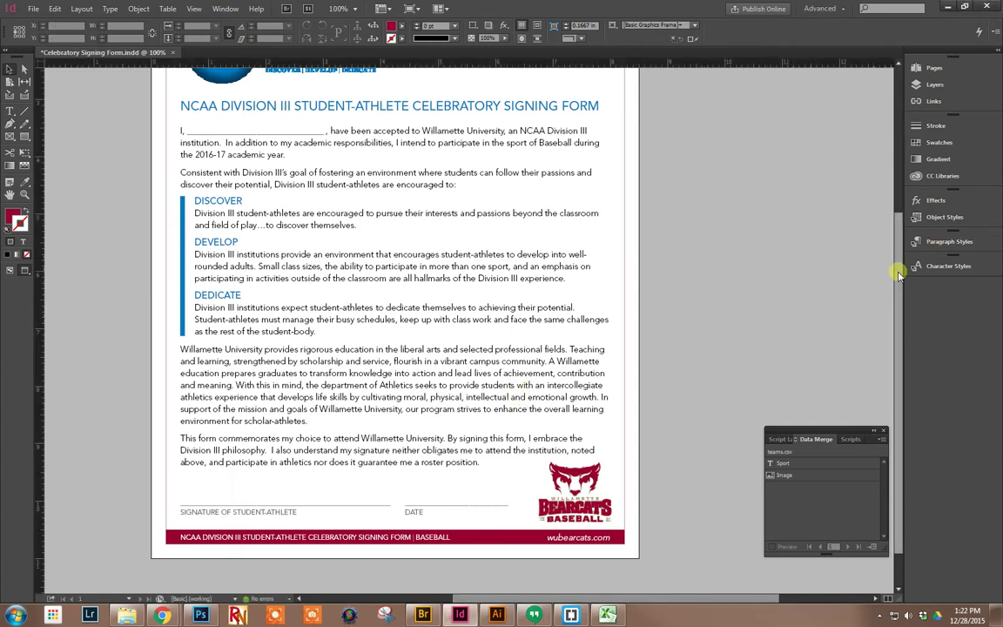
drag(901, 273, 891, 211)
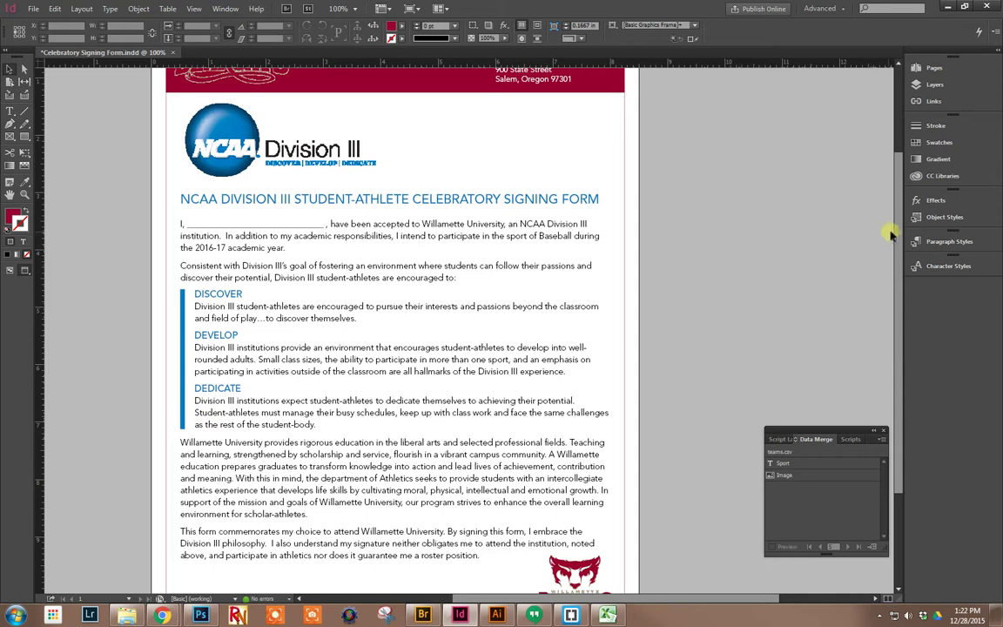
mouse_move(892, 235)
mouse_down()
mouse_move(888, 196)
mouse_move(877, 298)
mouse_move(895, 290)
mouse_move(742, 319)
mouse_up()
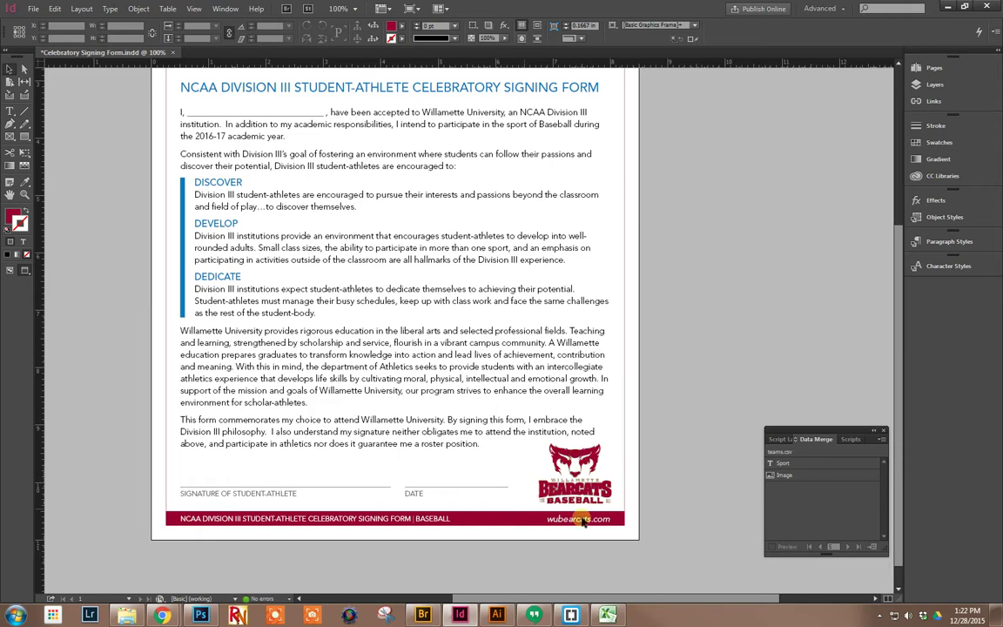
scroll(897, 370, up, 2)
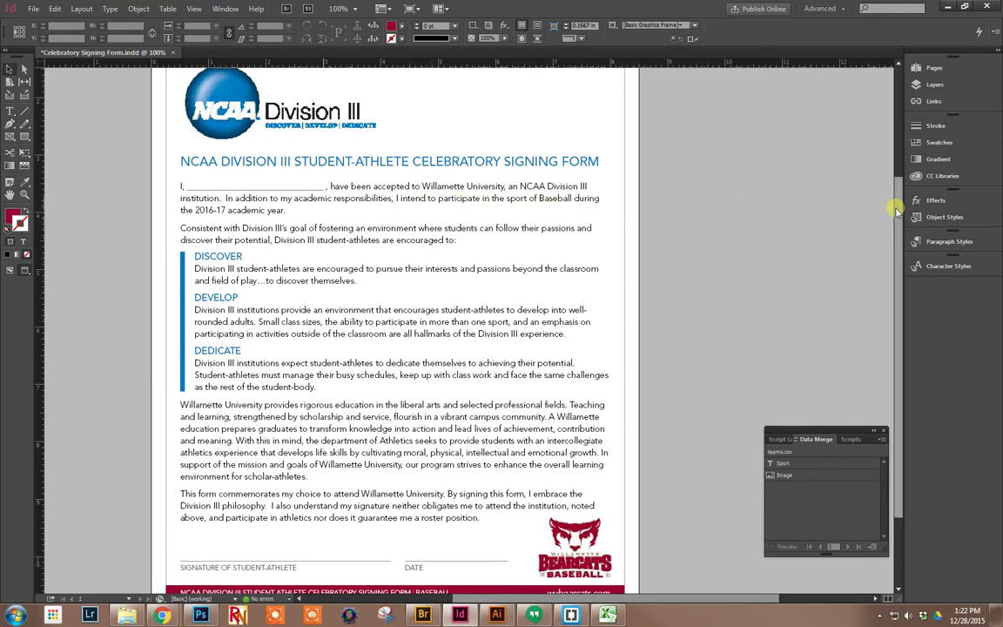
scroll(636, 186, down, 1)
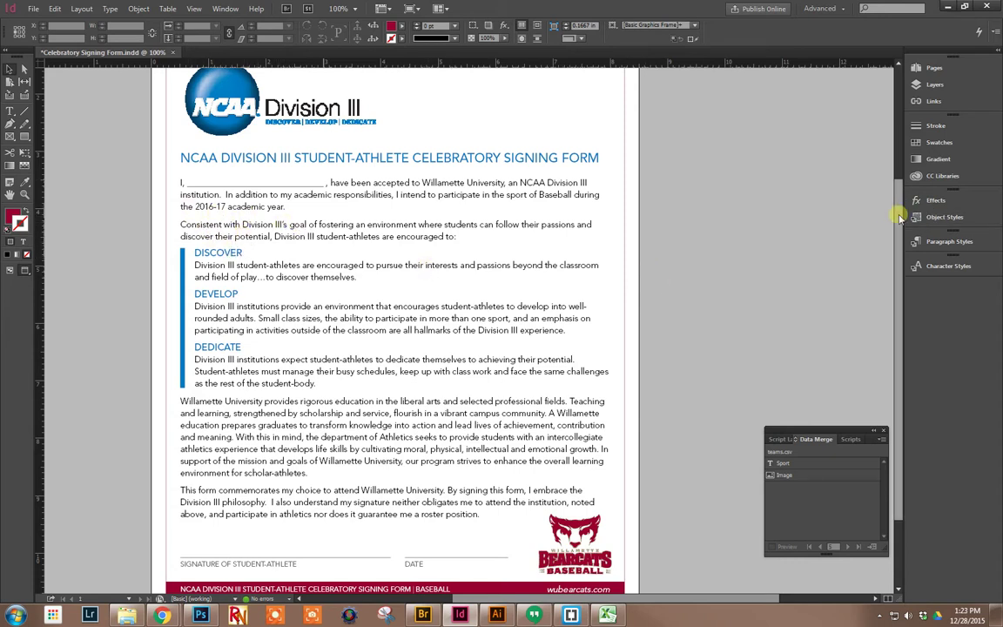
drag(899, 218, 898, 215)
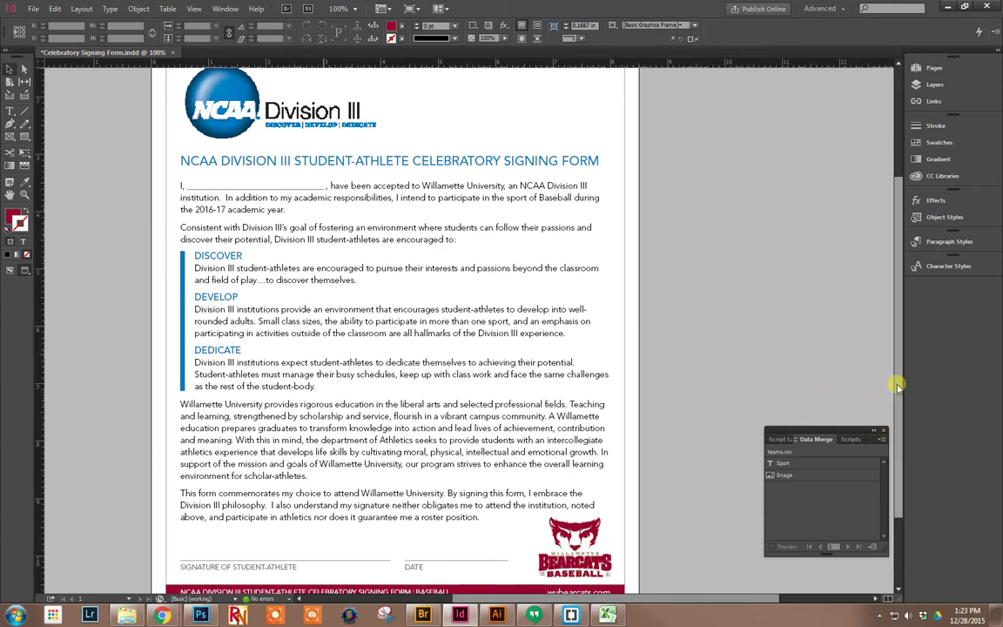
- Bring the teams.csv spreadsheet forward in Excel and shift its window slightly left
click(608, 617)
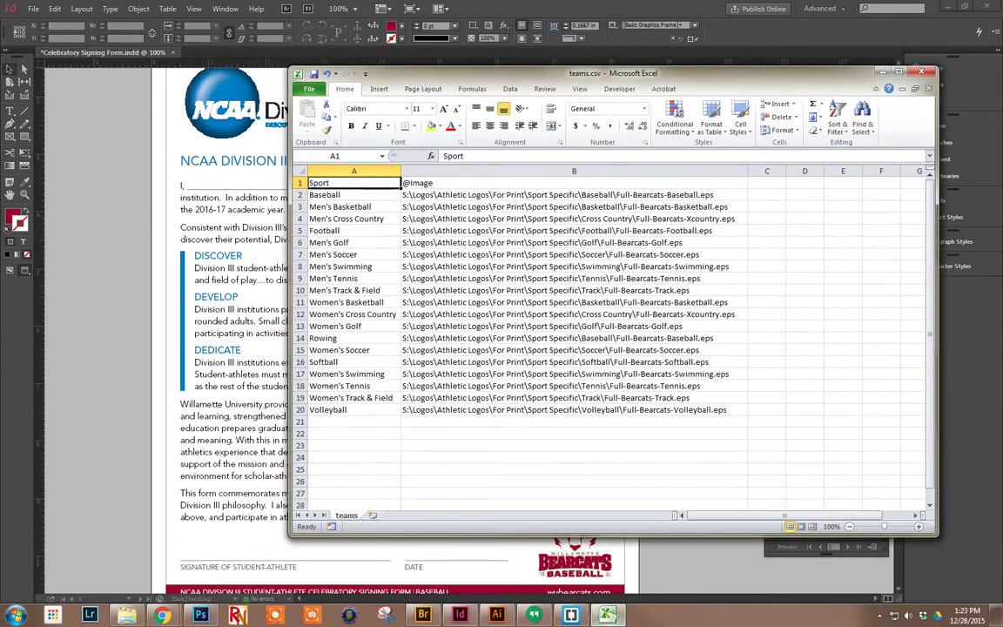
drag(592, 73, 539, 72)
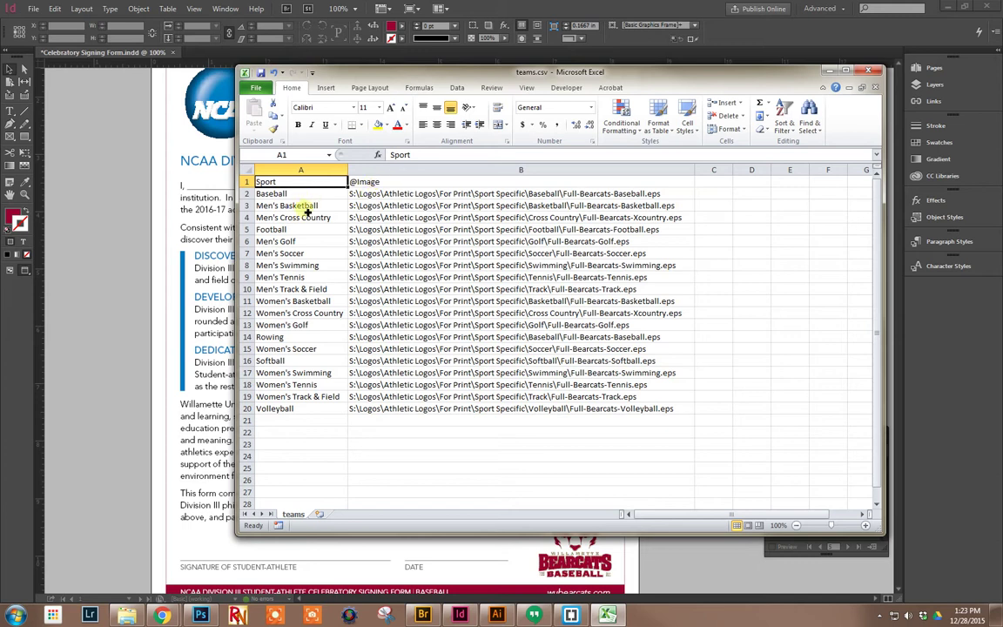
key(Down)
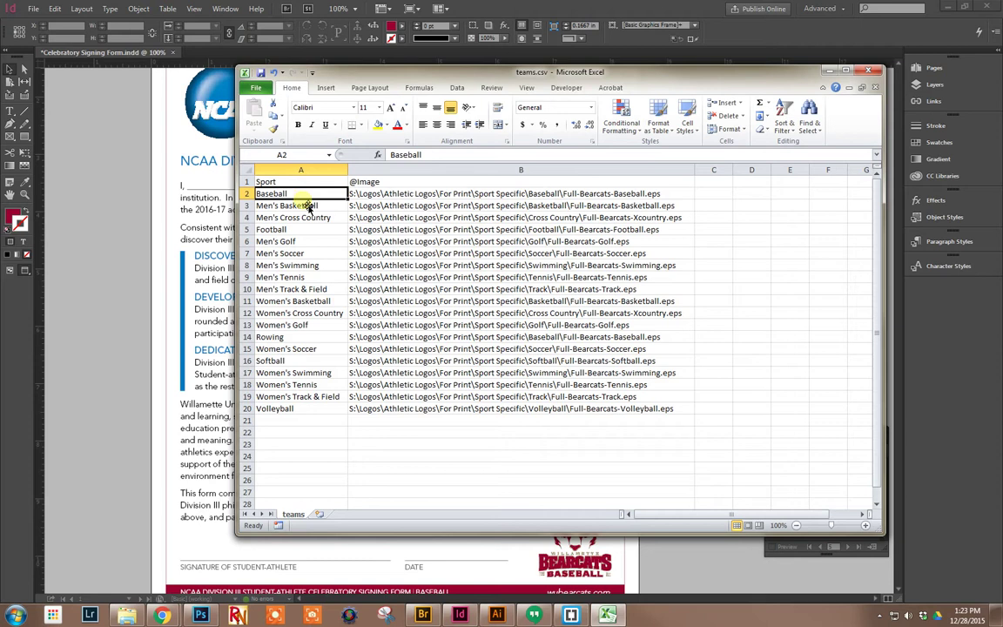
click(376, 186)
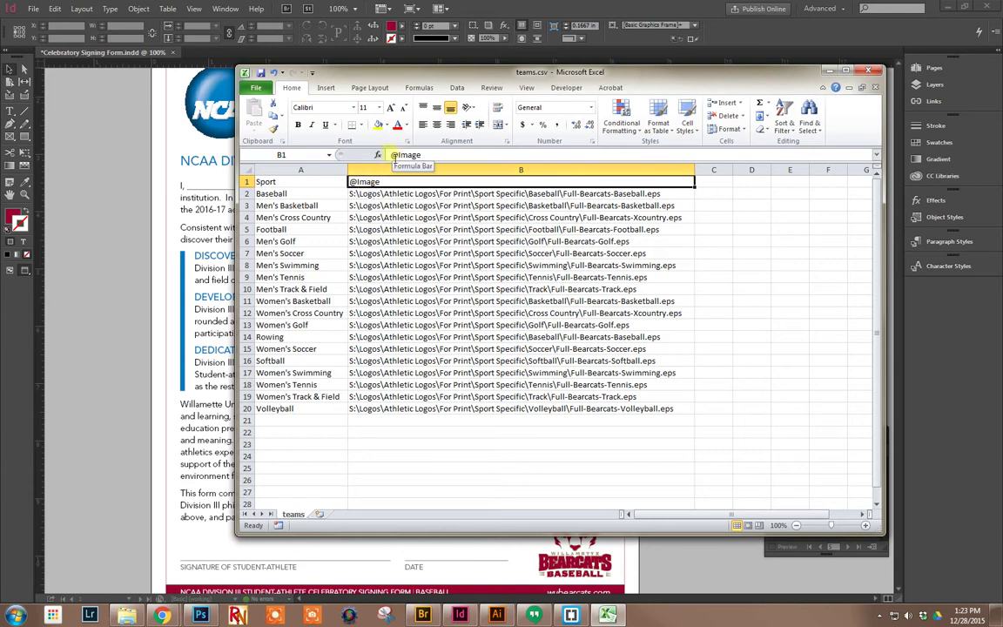
click(391, 155)
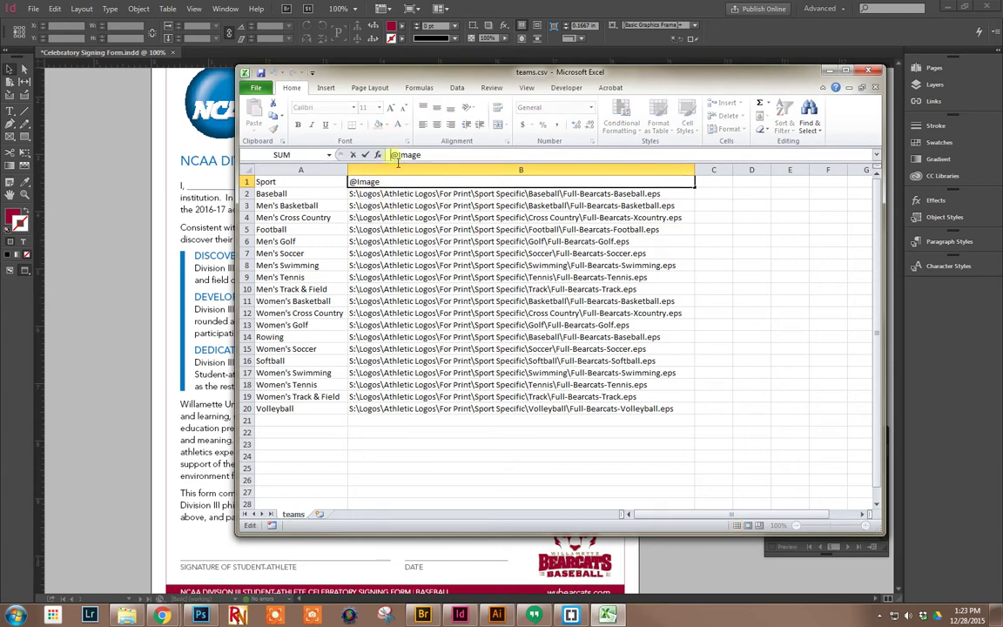
text(=)
click(366, 229)
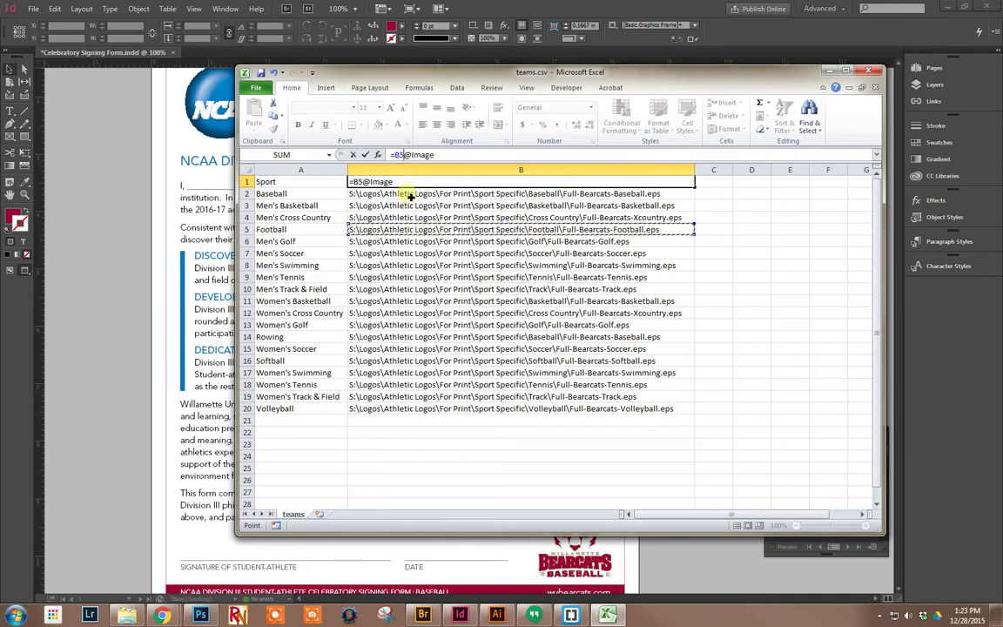
key(Escape)
key(Delete)
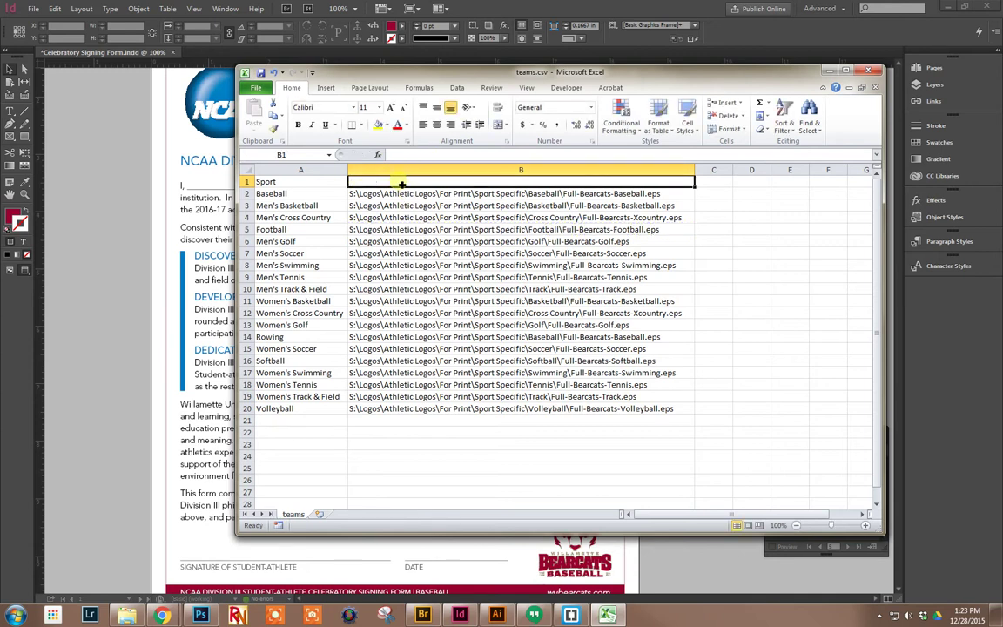
text(@ima)
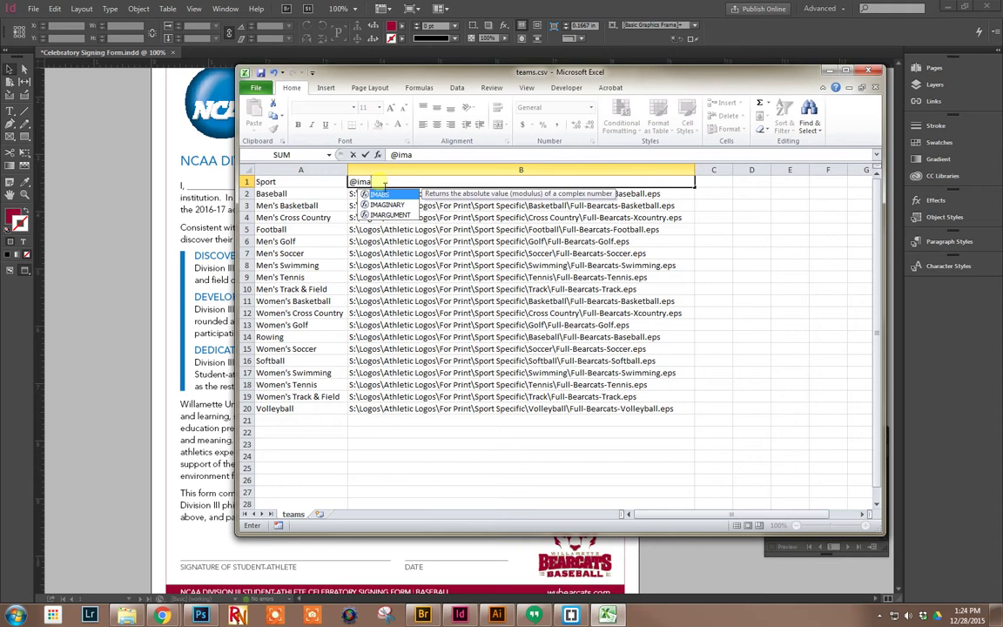
drag(413, 154, 353, 159)
click(350, 155)
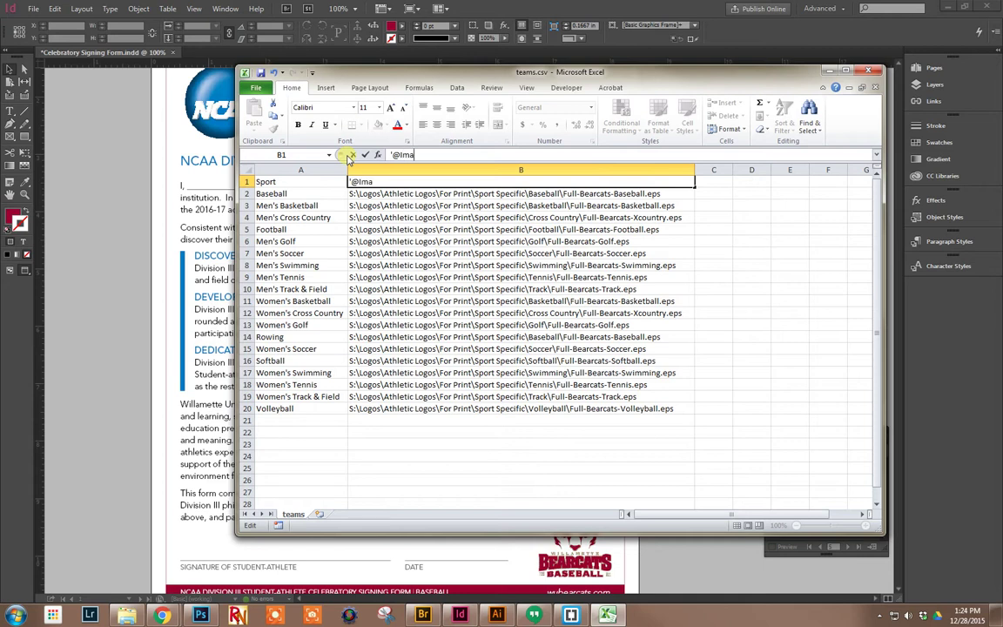
key(Return)
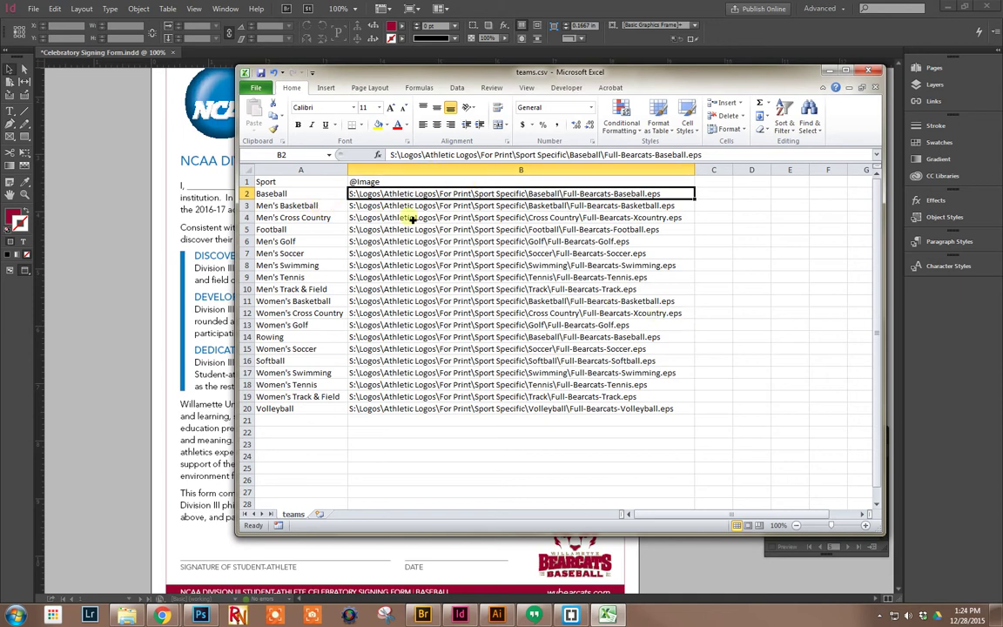
- Cancel Save As and close the teams.csv workbook with Don't Save
click(259, 92)
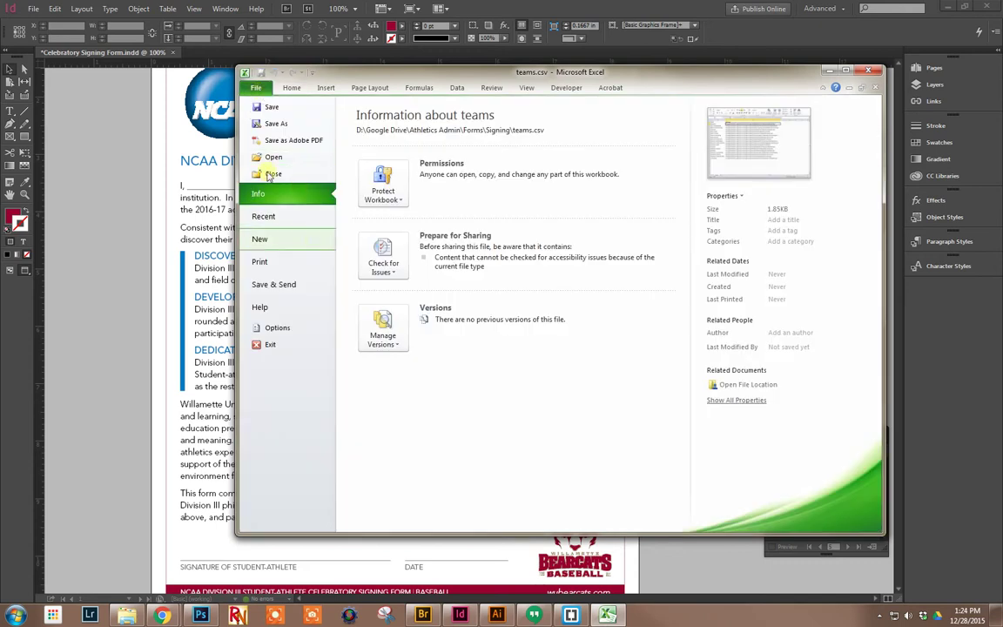
key(Escape)
key(F12)
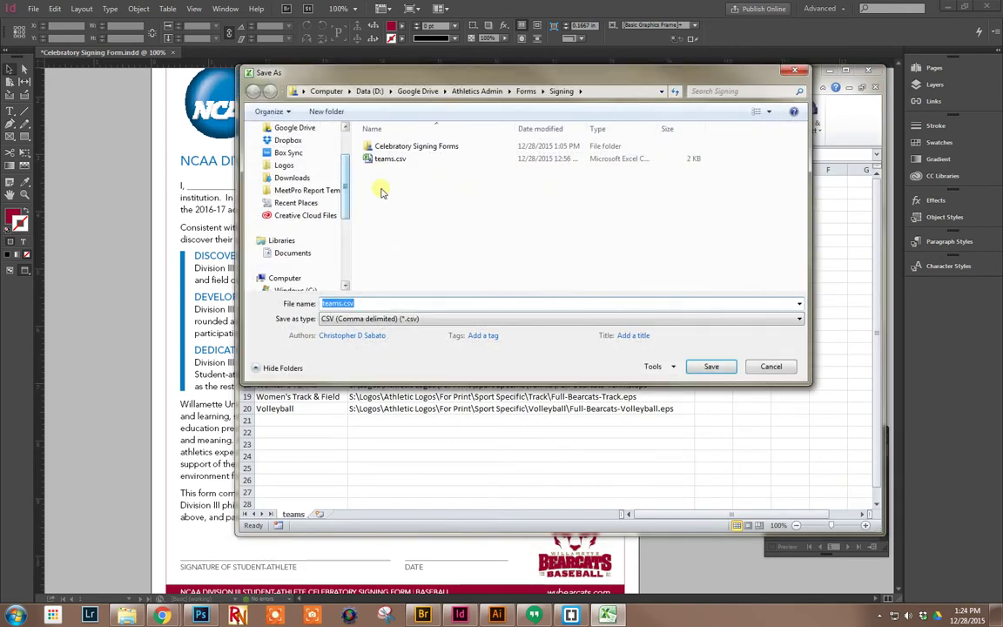
click(772, 367)
click(868, 70)
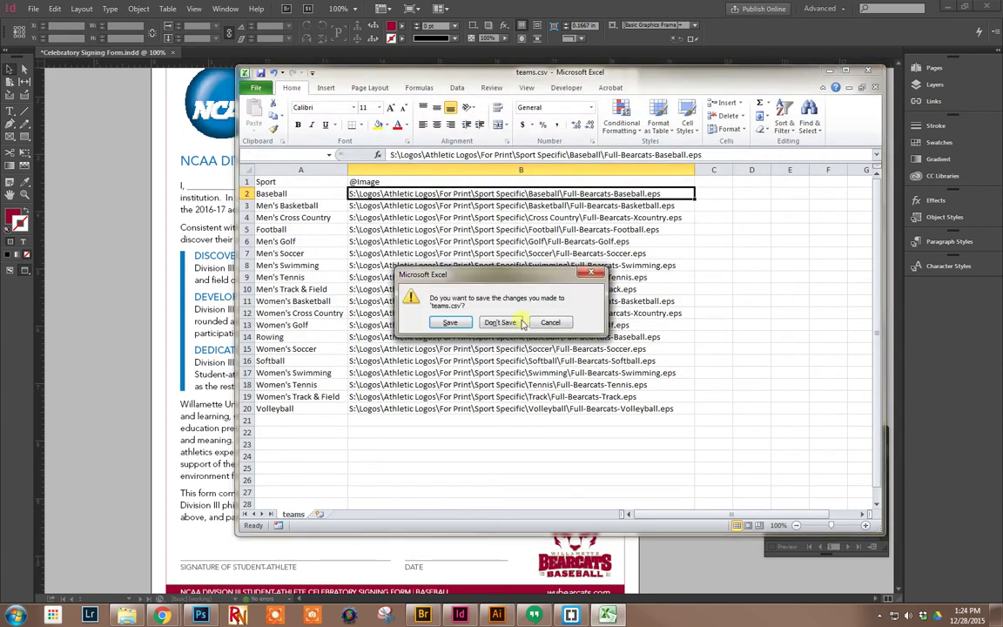
click(514, 326)
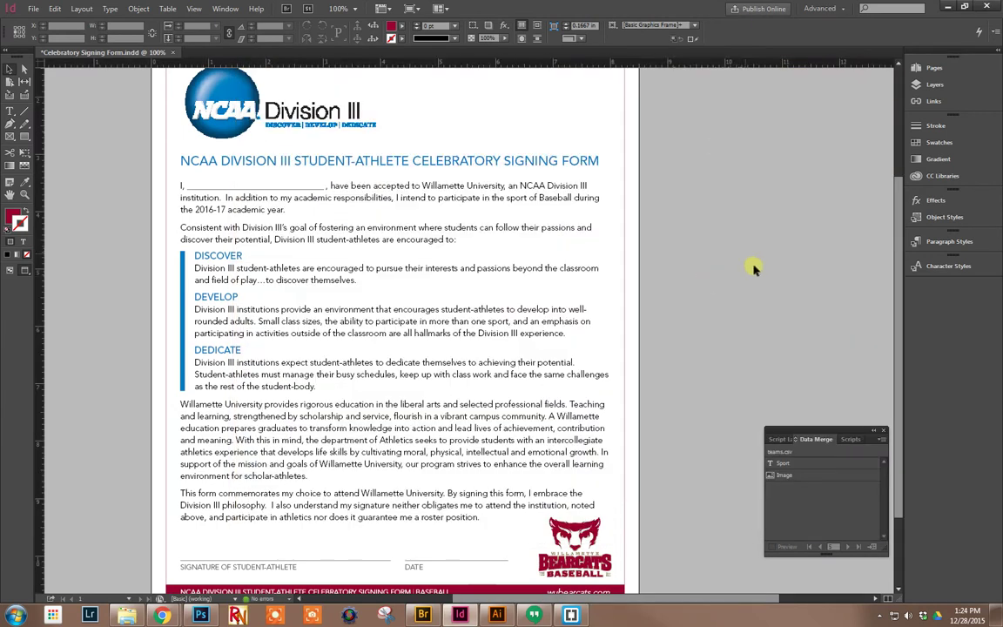
- Reopen the Data Merge panel and move it up beside the page
click(882, 440)
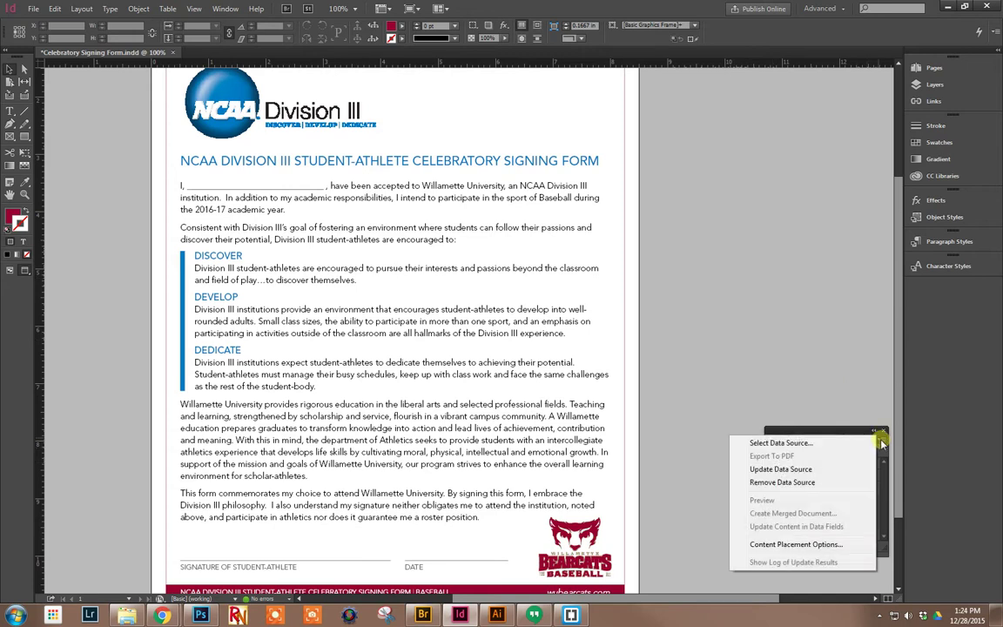
click(882, 441)
click(883, 431)
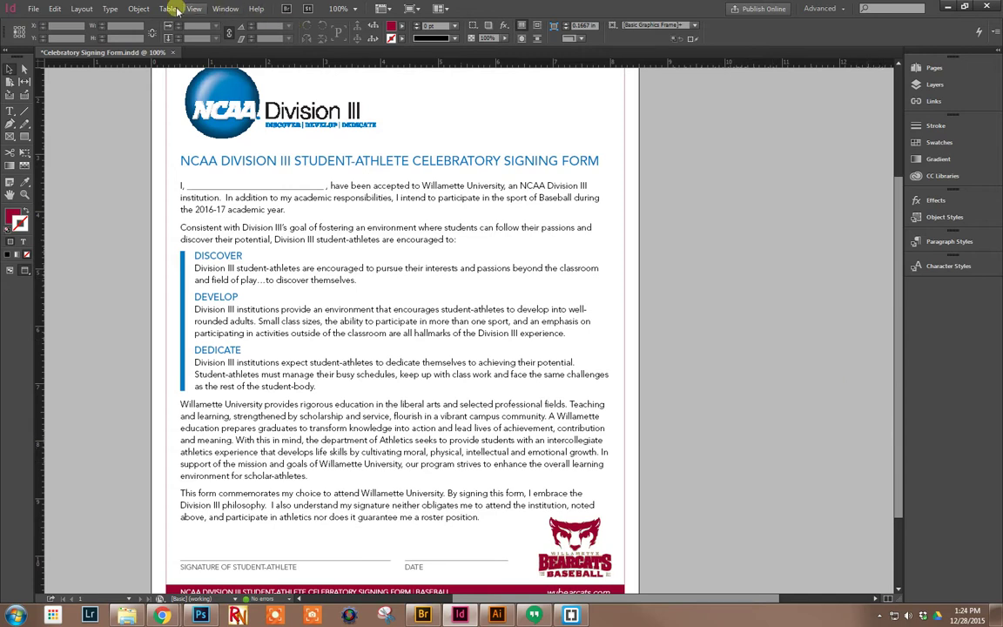
click(225, 9)
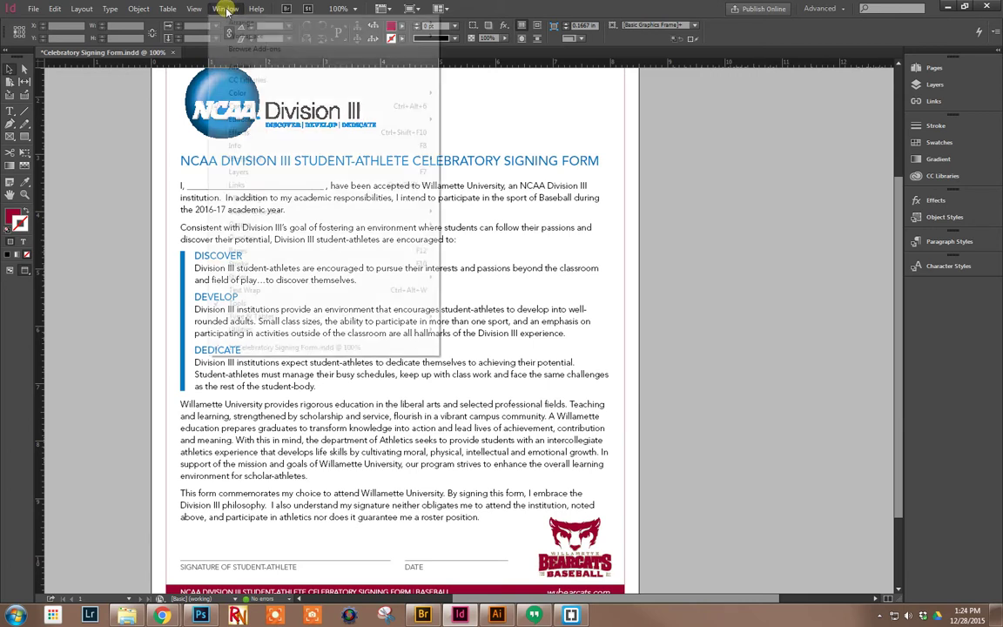
mouse_move(258, 331)
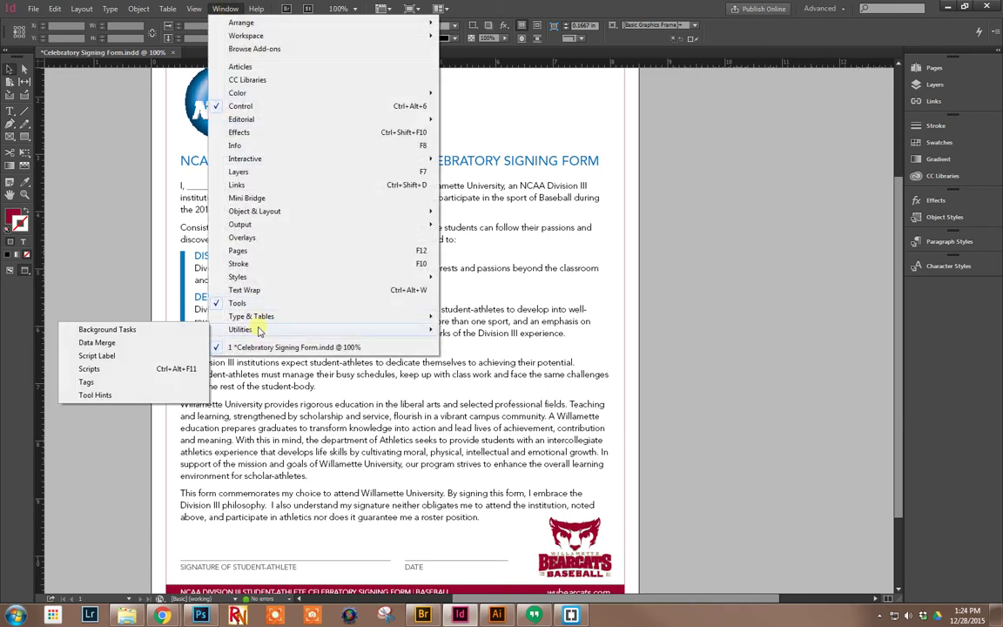
click(106, 343)
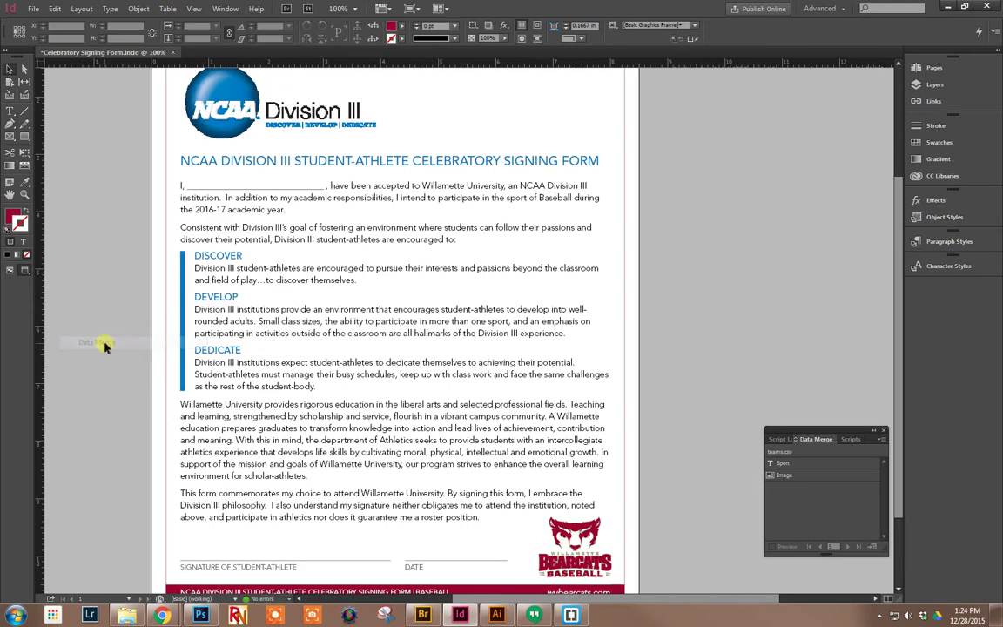
drag(738, 389, 740, 261)
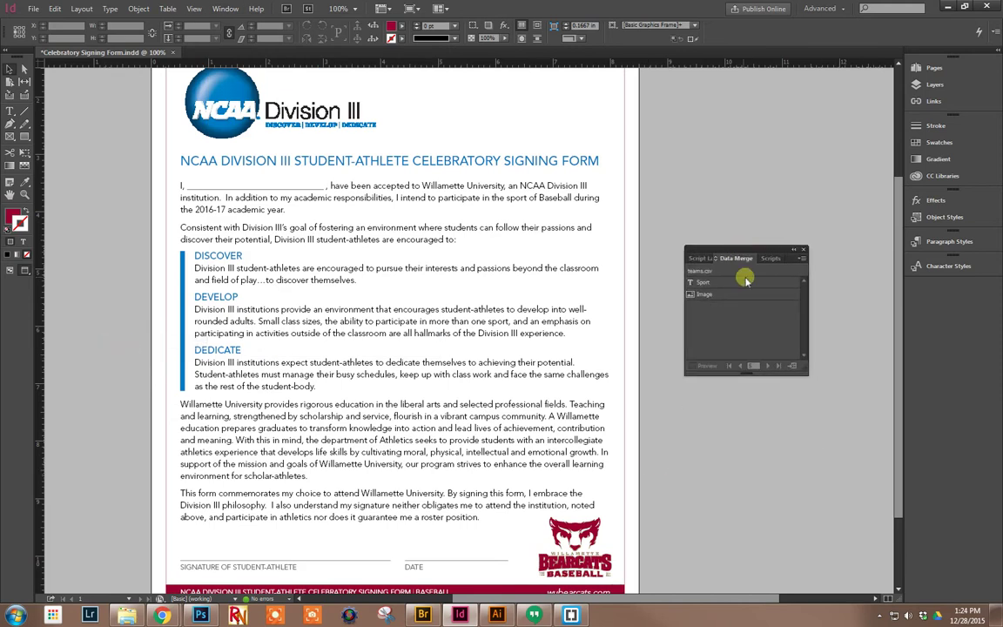
- Remove the existing data source and select teams.csv as the new merge source
click(801, 259)
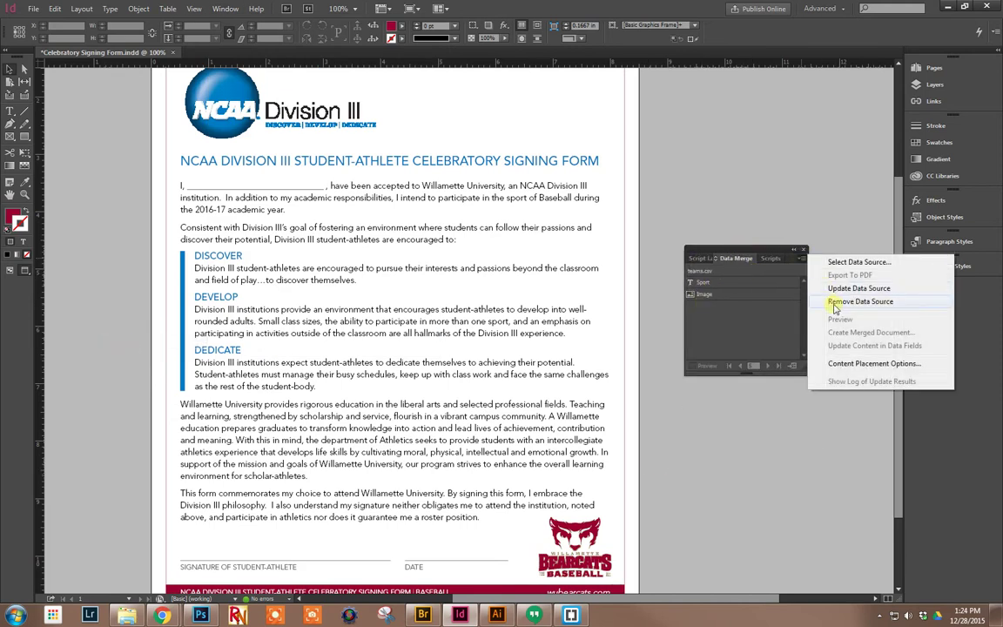
click(834, 303)
click(561, 328)
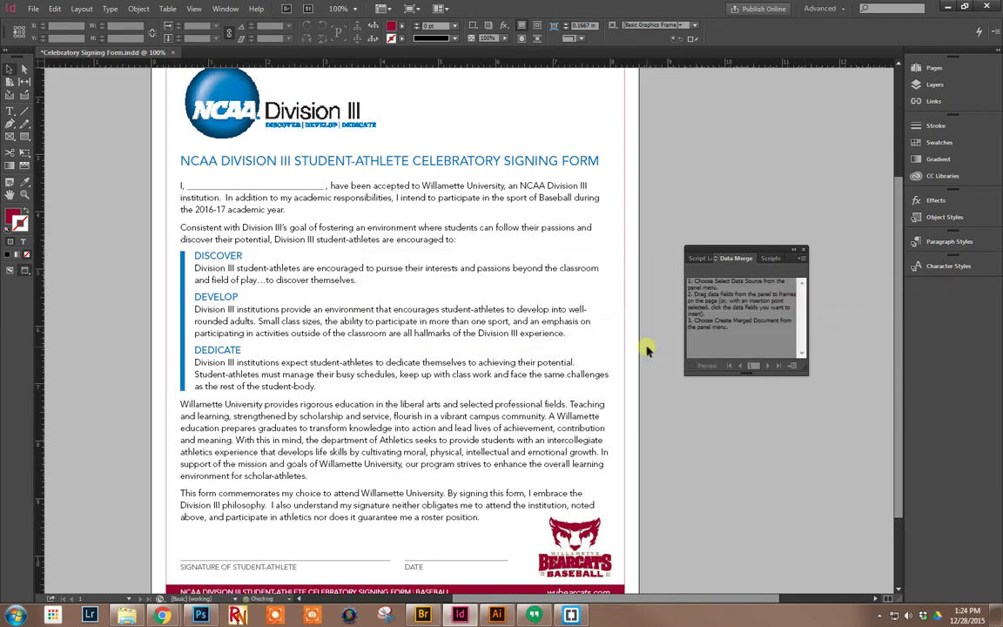
click(801, 258)
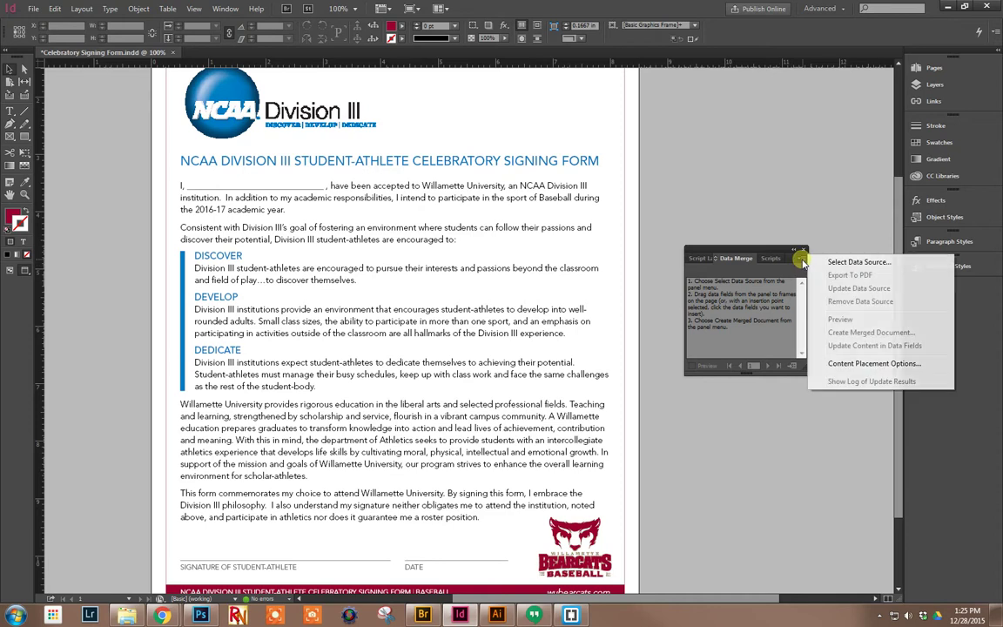
click(847, 262)
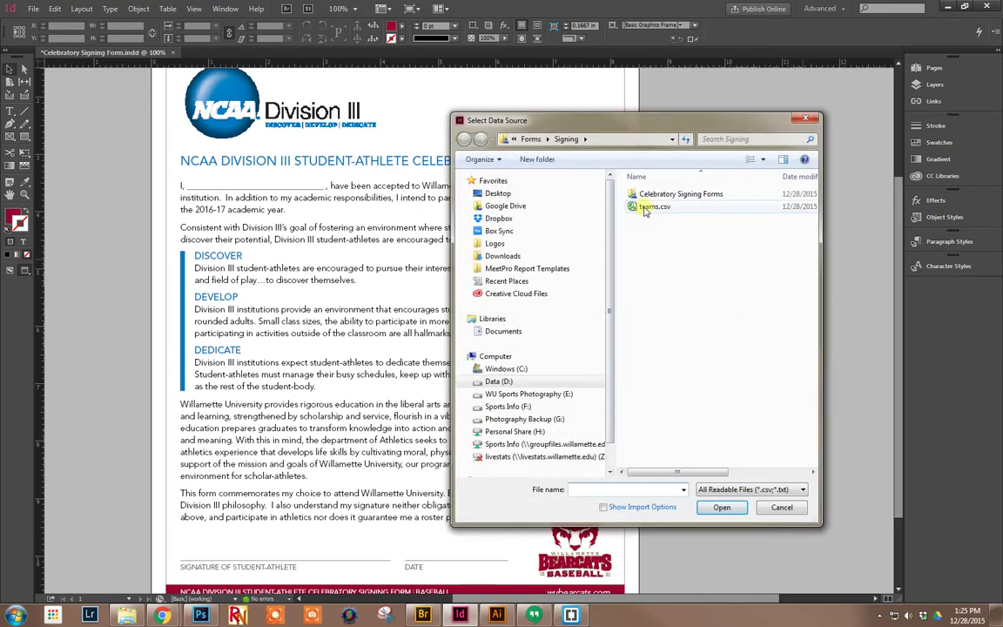
double_click(652, 206)
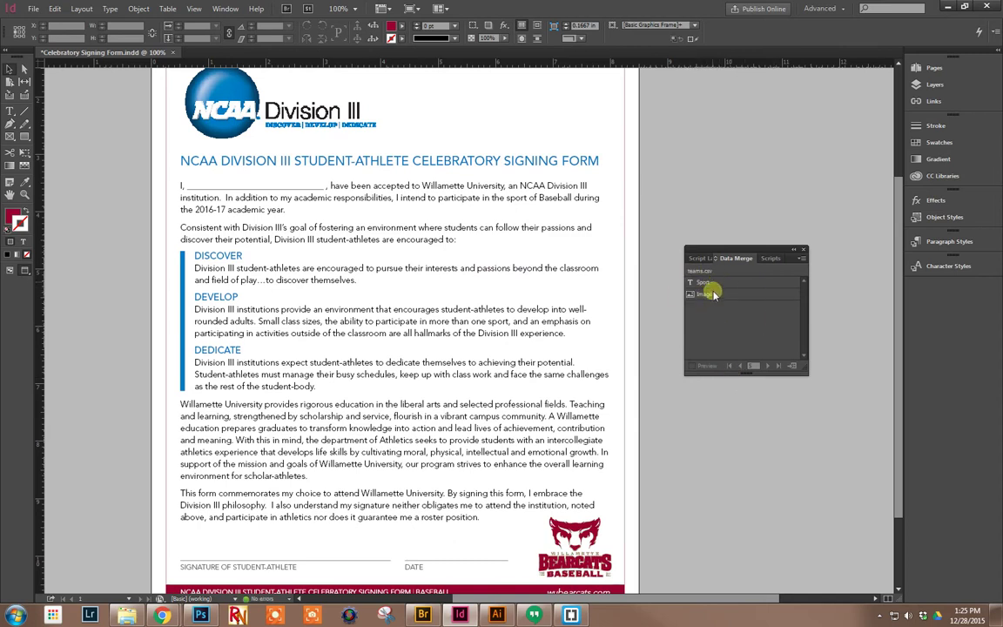
- Replace the word 'Baseball' in the body text with the <<Sport>> merge field
click(537, 230)
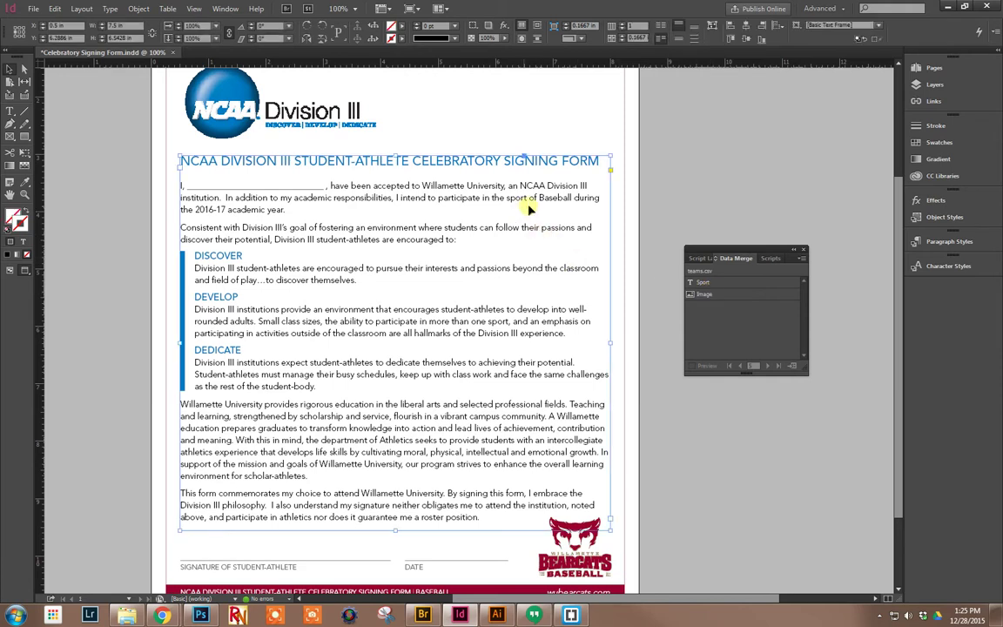
double_click(539, 198)
drag(538, 198, 575, 202)
click(702, 285)
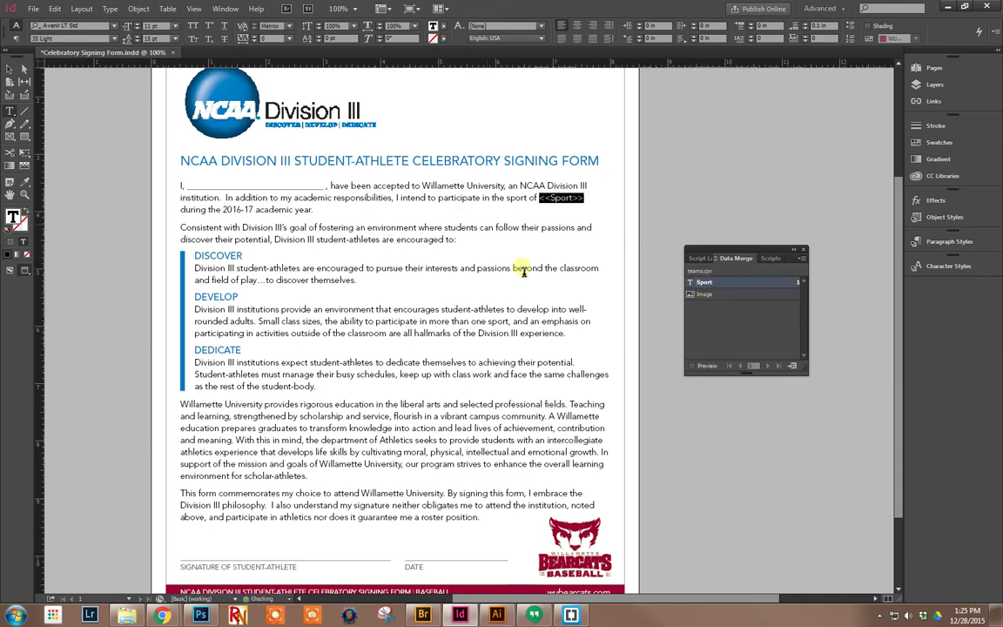
click(392, 227)
- Turn the Bearcats logo frame into an Image merge field
scroll(385, 224, down, 3)
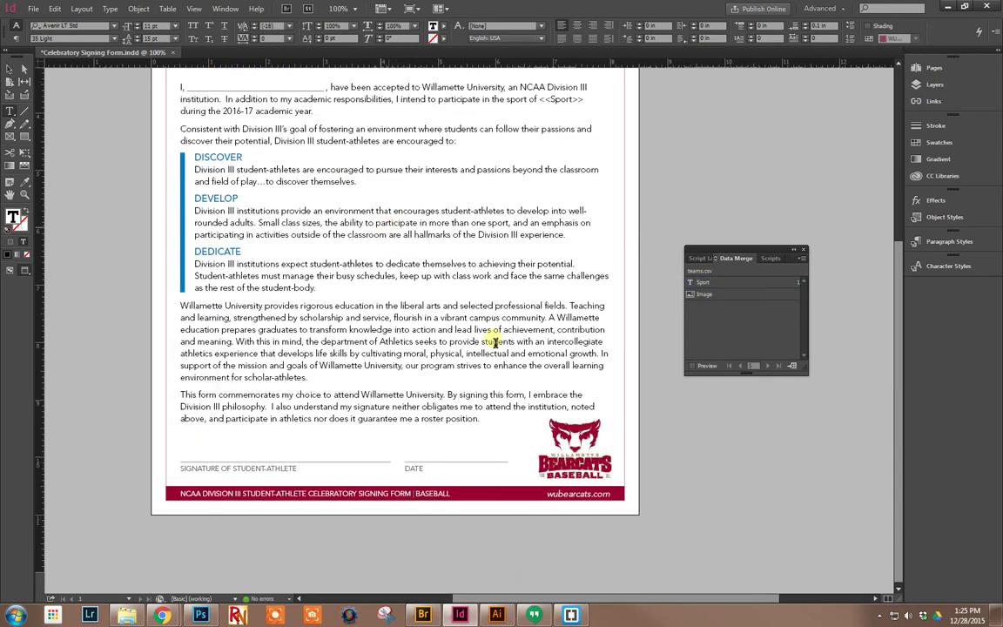
click(10, 68)
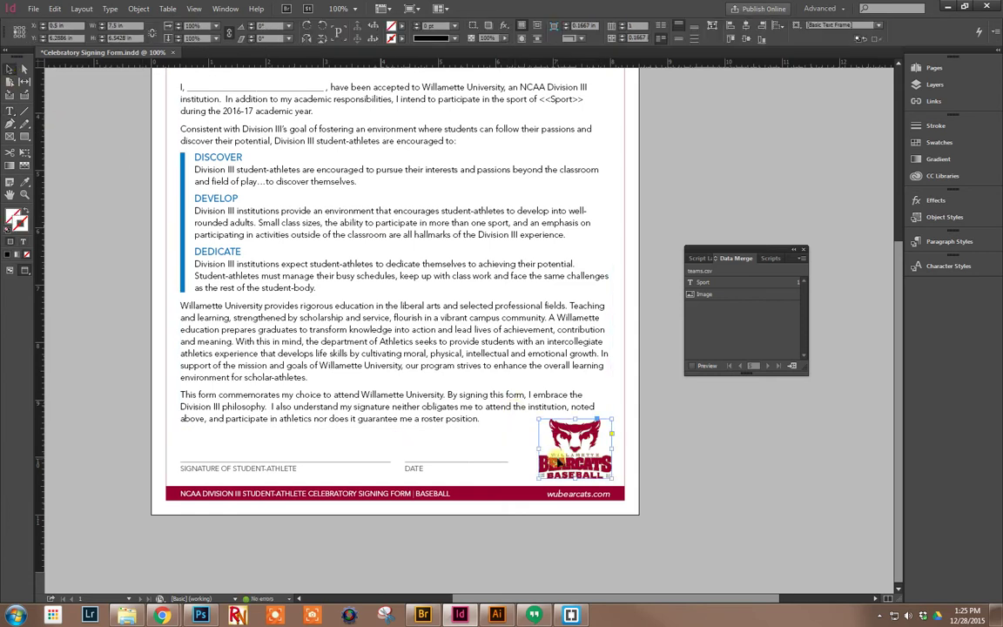
click(557, 431)
click(703, 295)
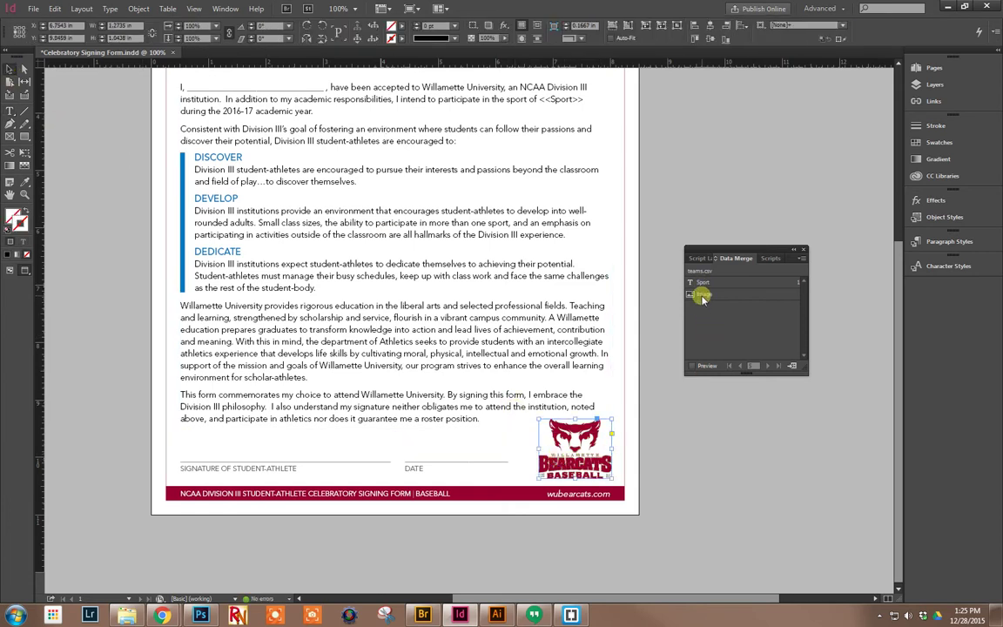
click(702, 295)
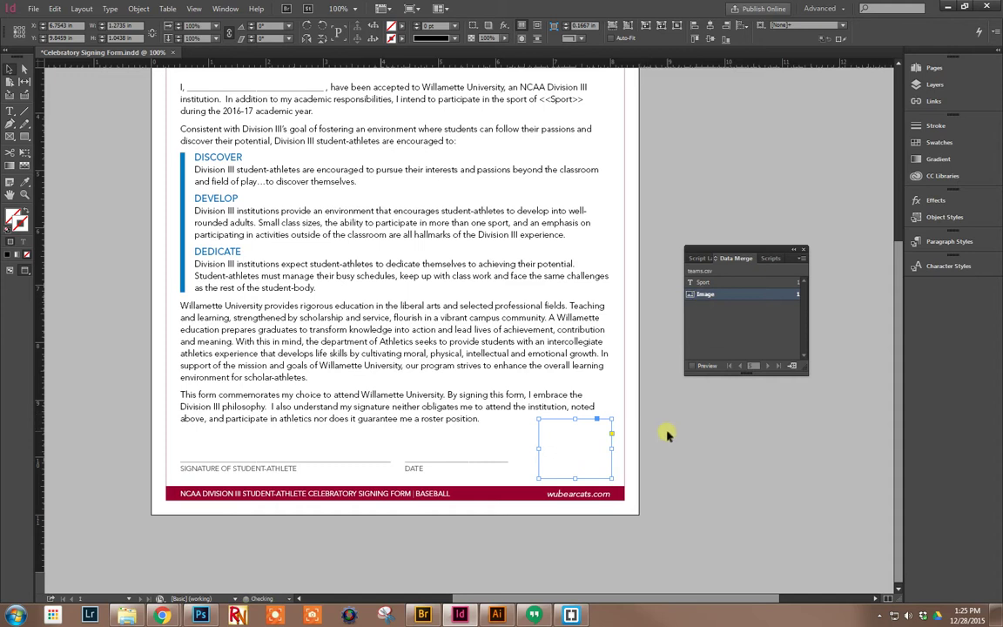
click(601, 384)
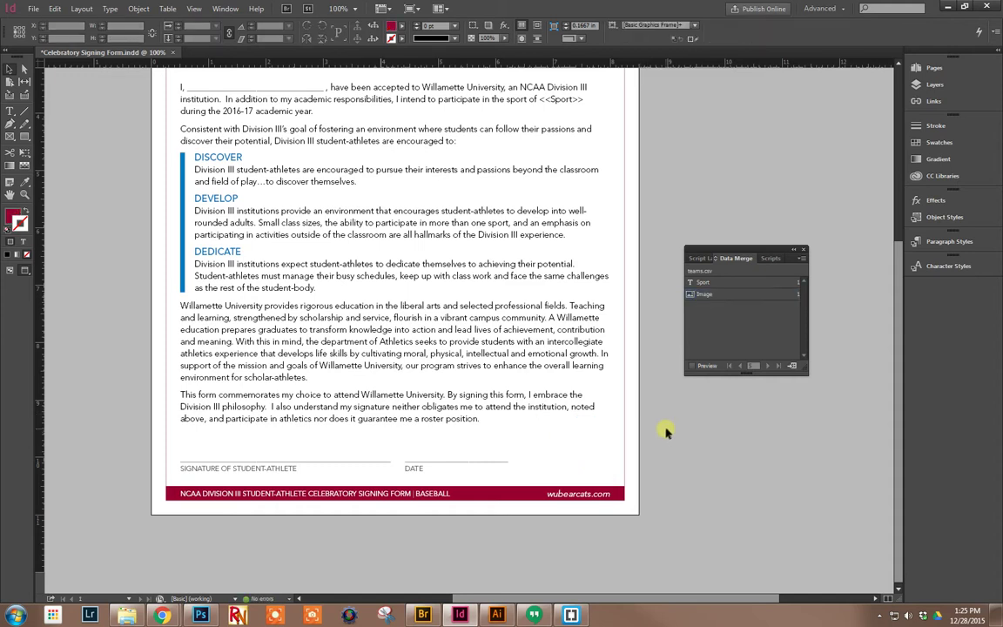
- Turn on the merge preview and advance through Soccer and Swimming to Men's Tennis
click(701, 366)
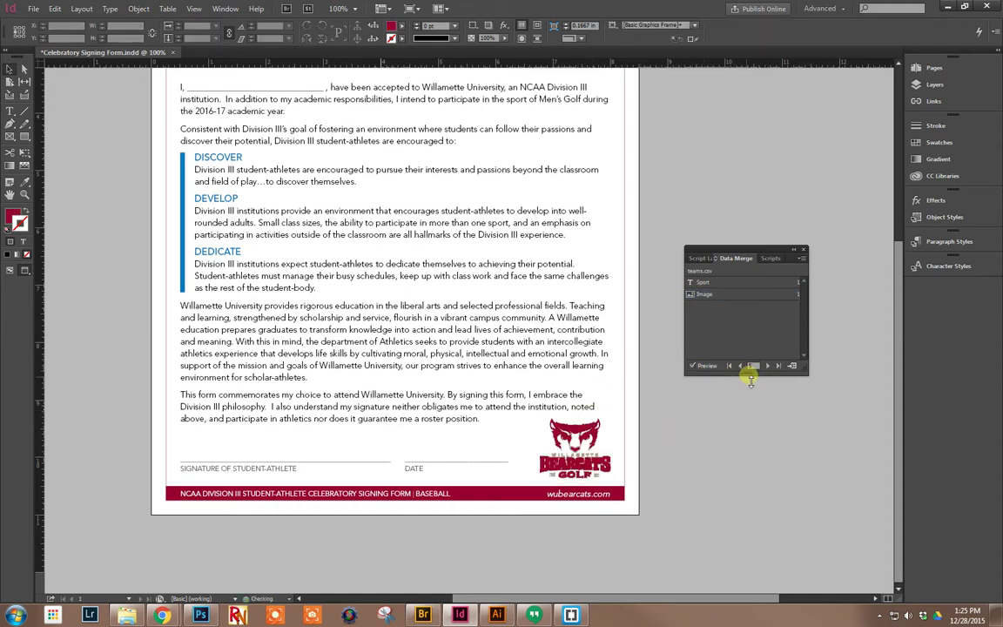
click(768, 366)
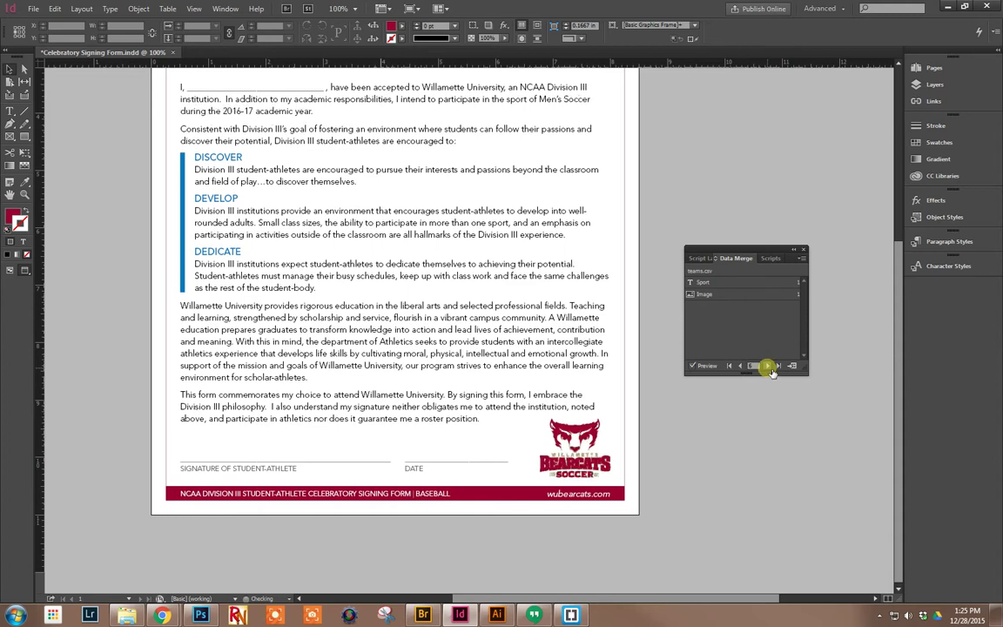
click(768, 367)
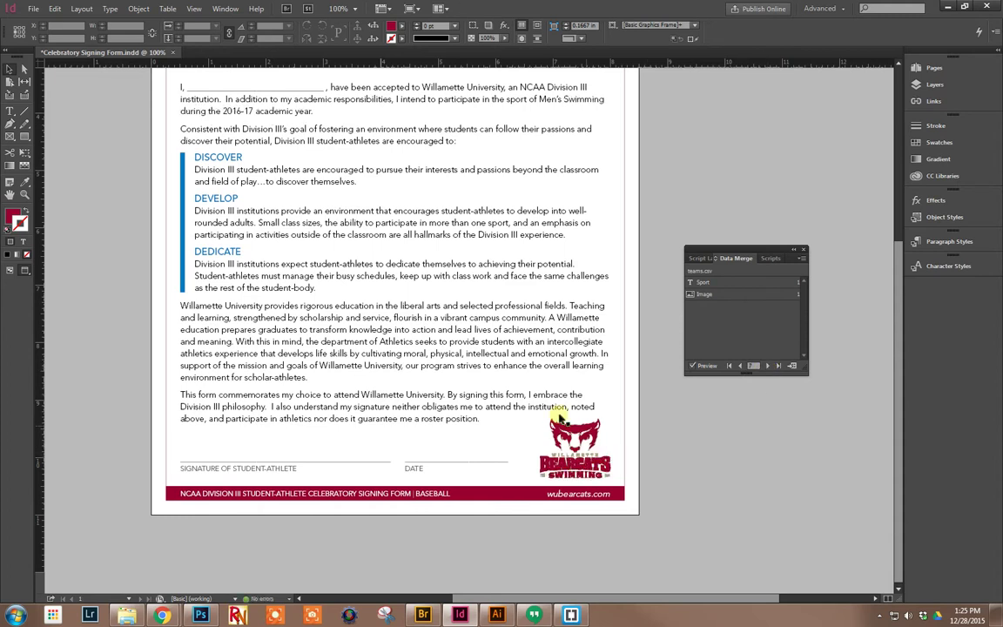
scroll(590, 235, up, 1)
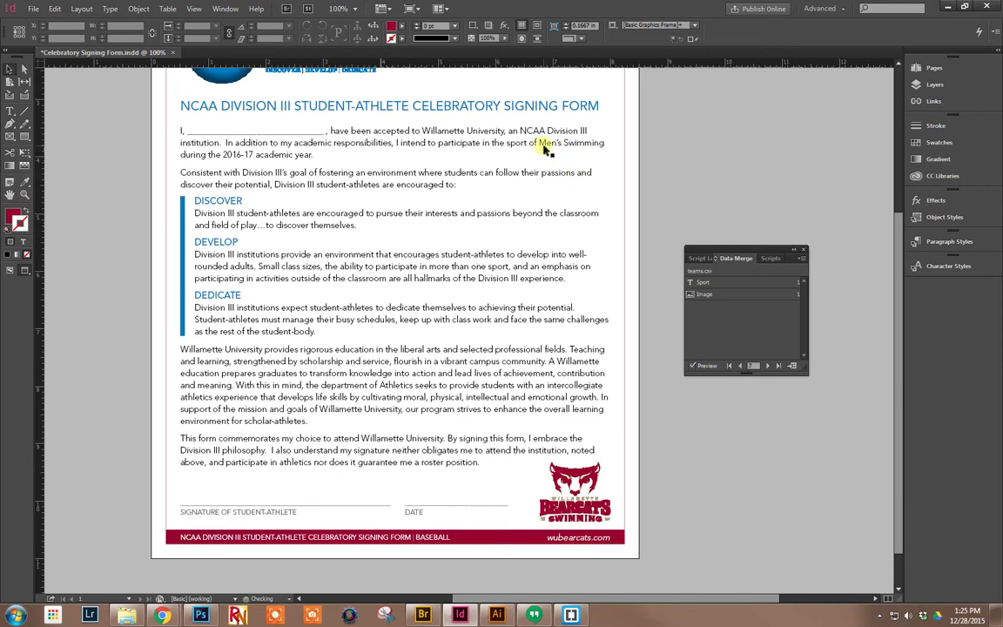
click(766, 367)
click(768, 367)
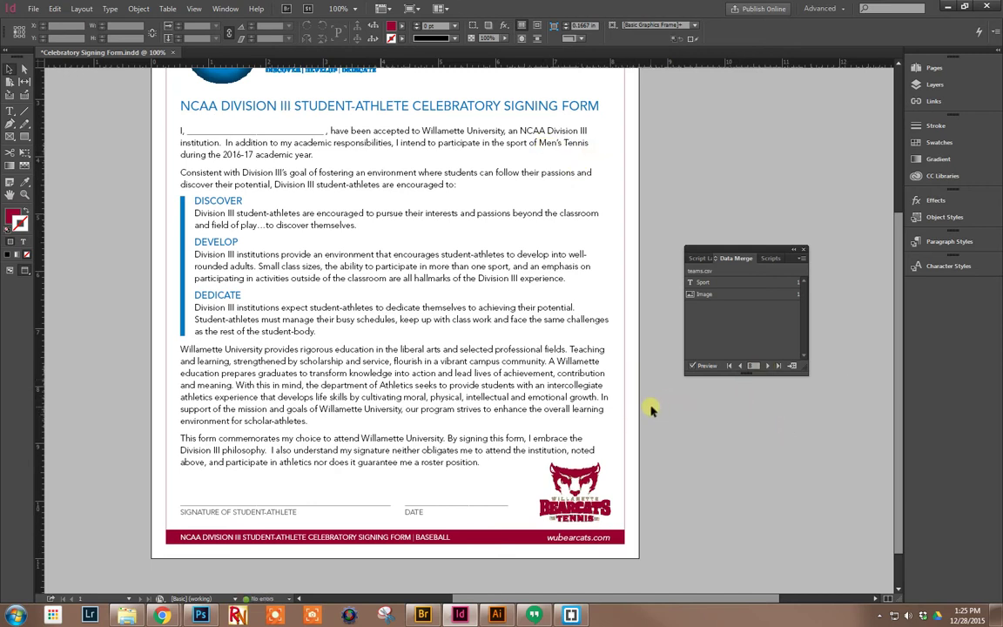
scroll(523, 488, down, 1)
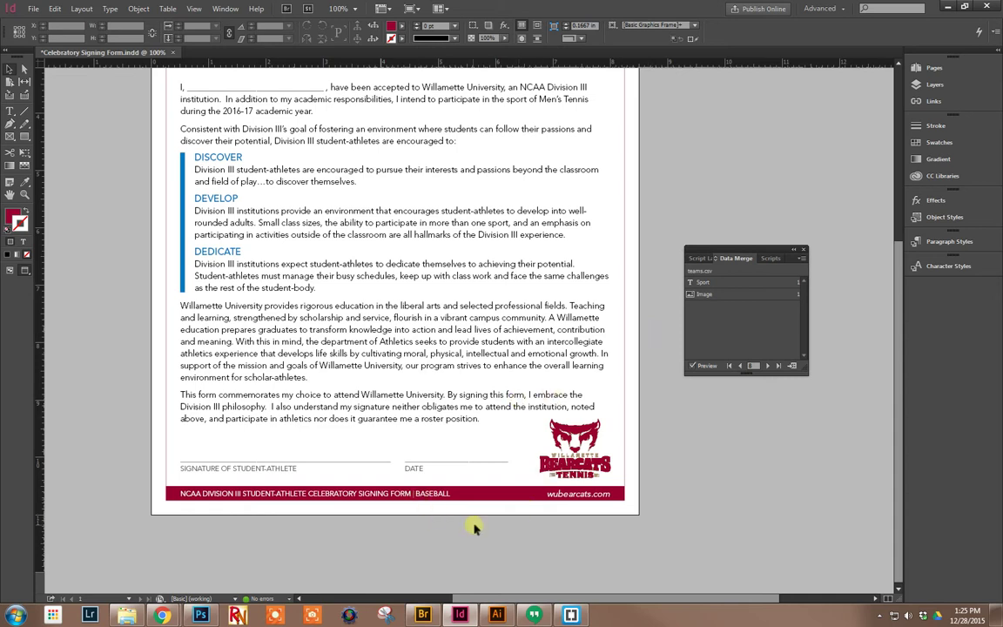
- Select the footer's BASEBALL text frame, undoing an accidental move of the frame
click(434, 494)
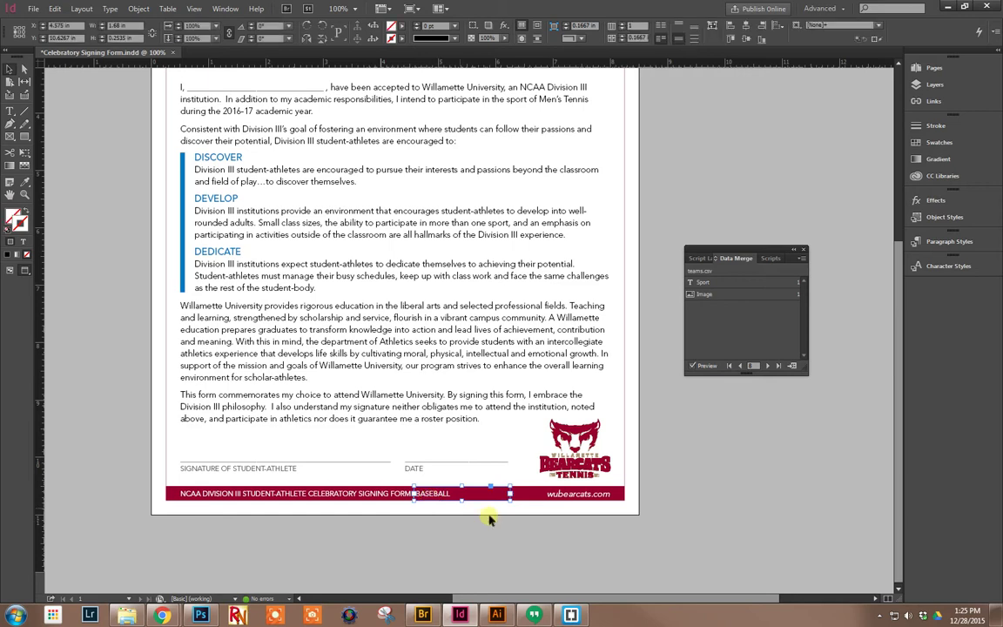
double_click(450, 496)
drag(450, 495, 422, 495)
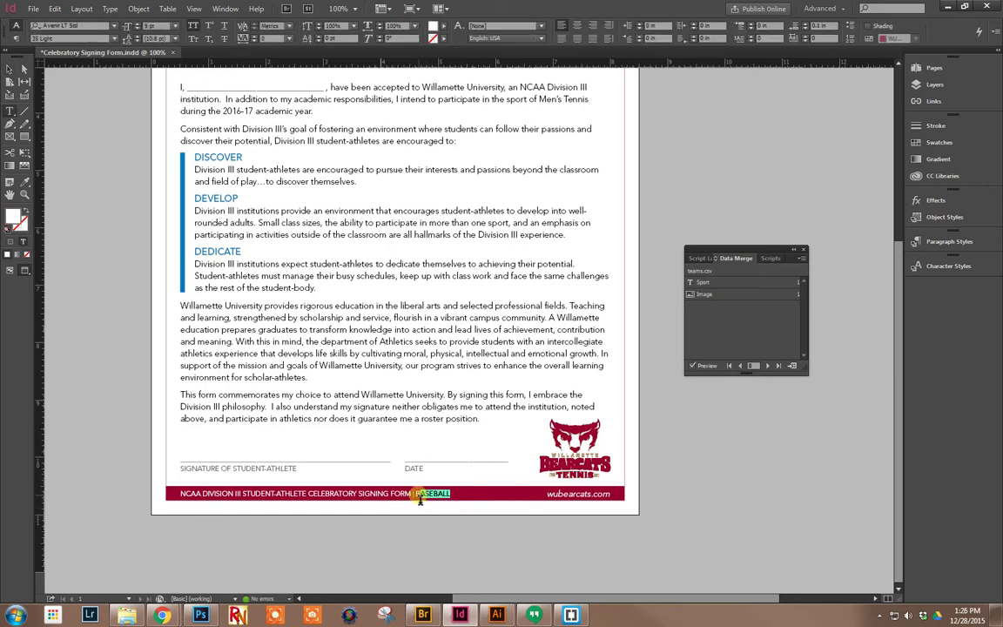
click(10, 68)
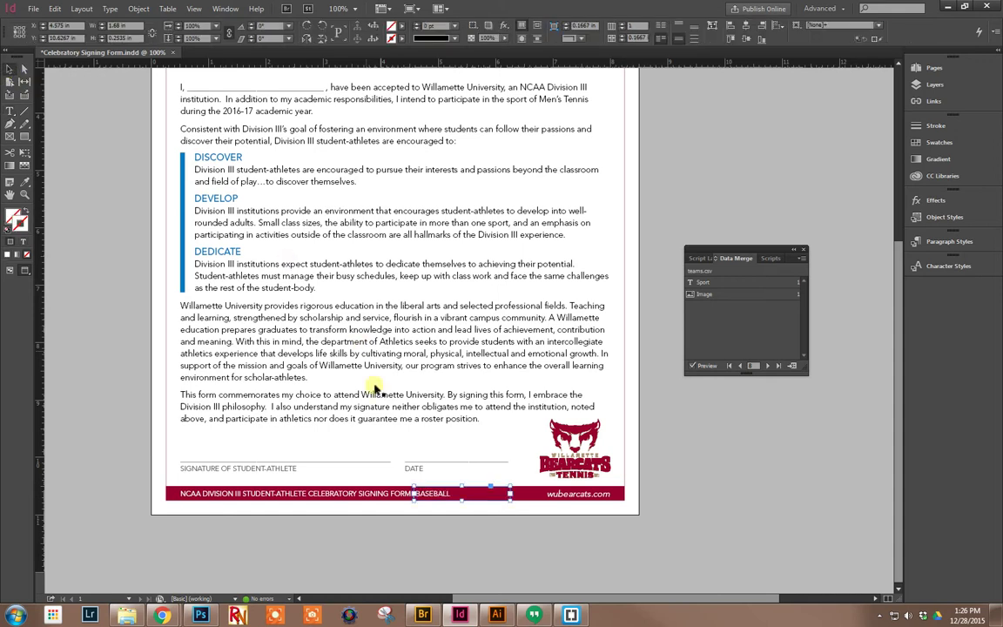
drag(438, 500, 468, 482)
key(ctrl+z)
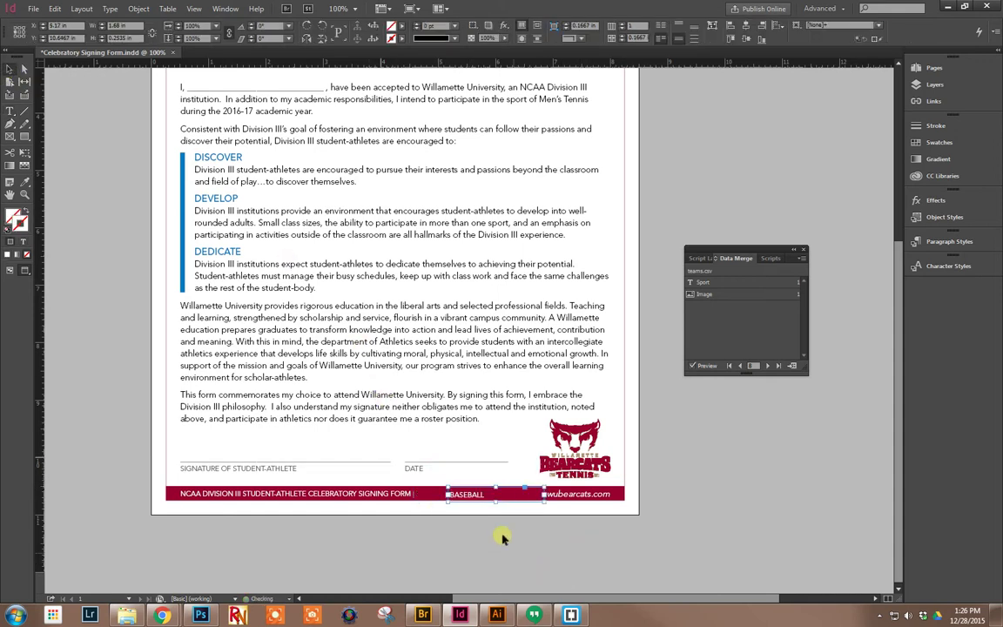
click(473, 557)
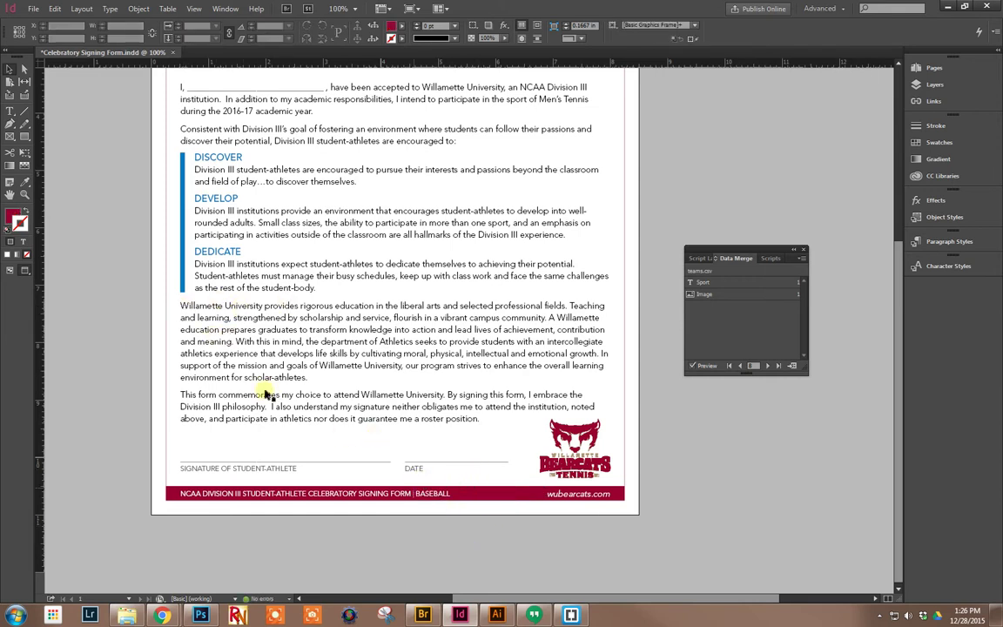
- Replace footer BASEBALL with the Sport merge field and turn off the preview
double_click(430, 494)
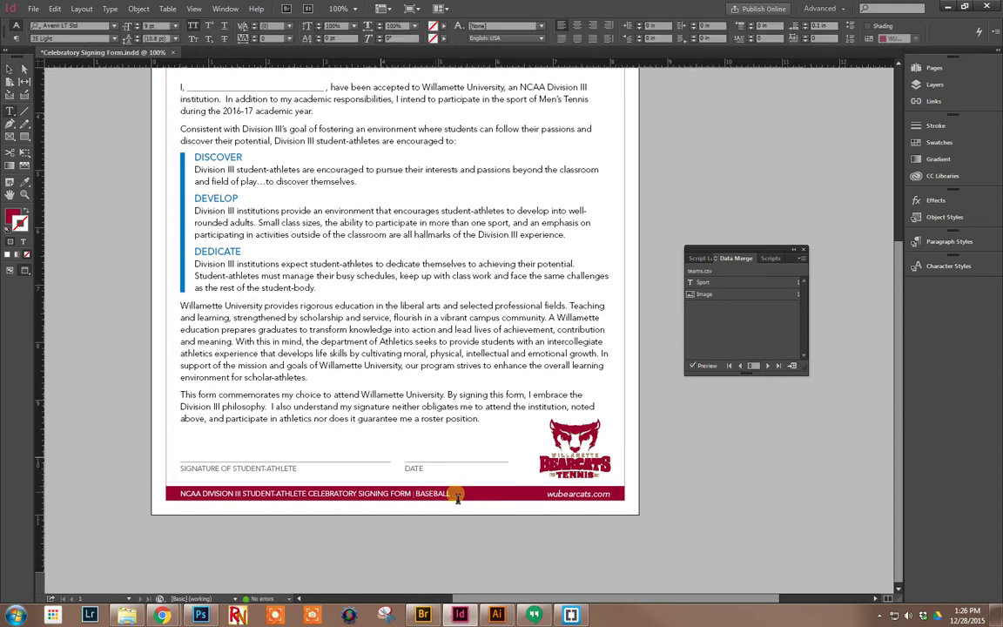
double_click(422, 495)
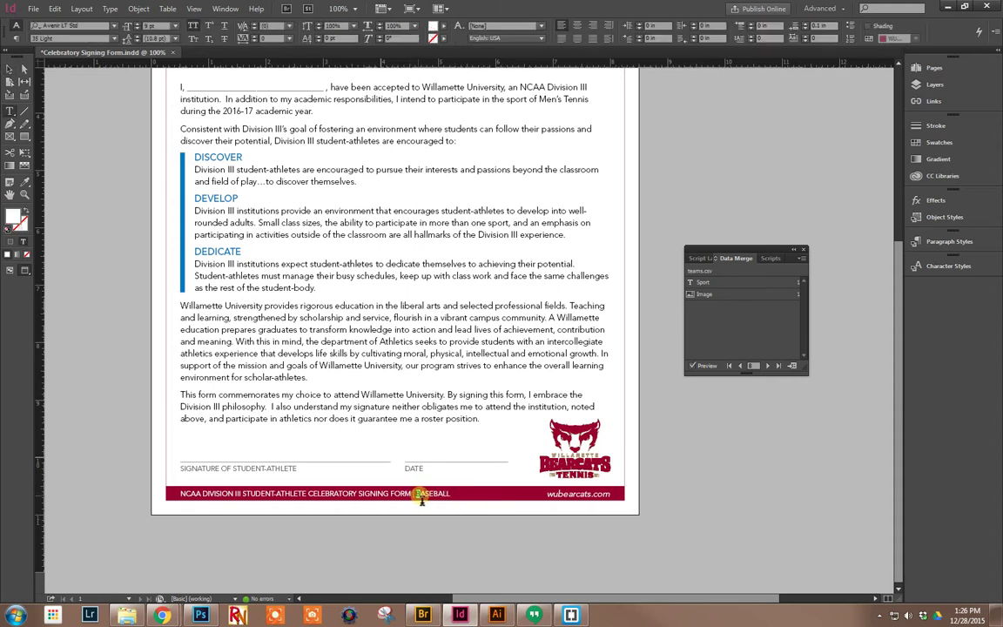
drag(422, 496, 453, 498)
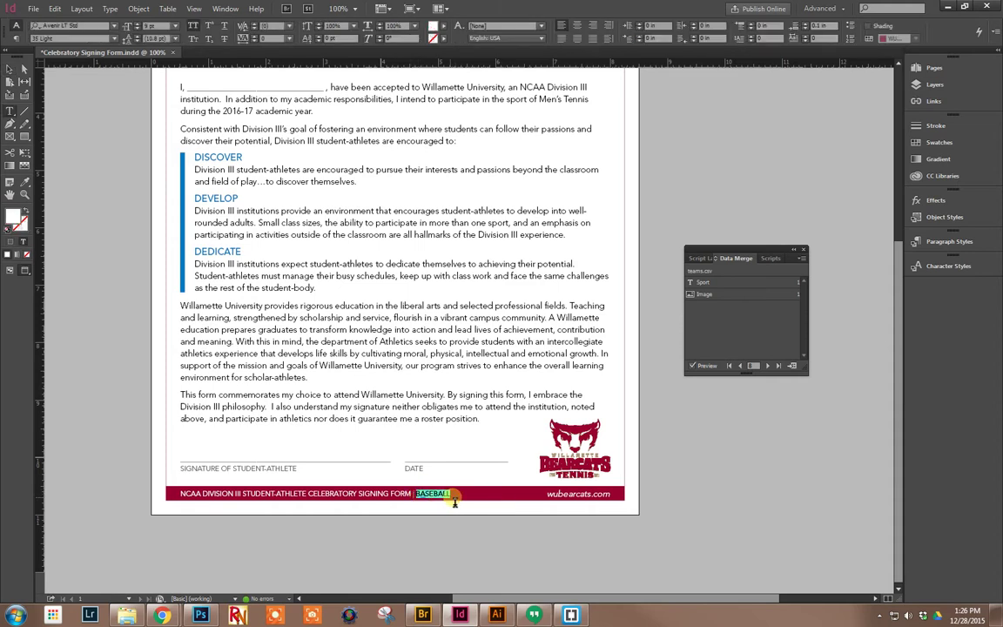
click(702, 282)
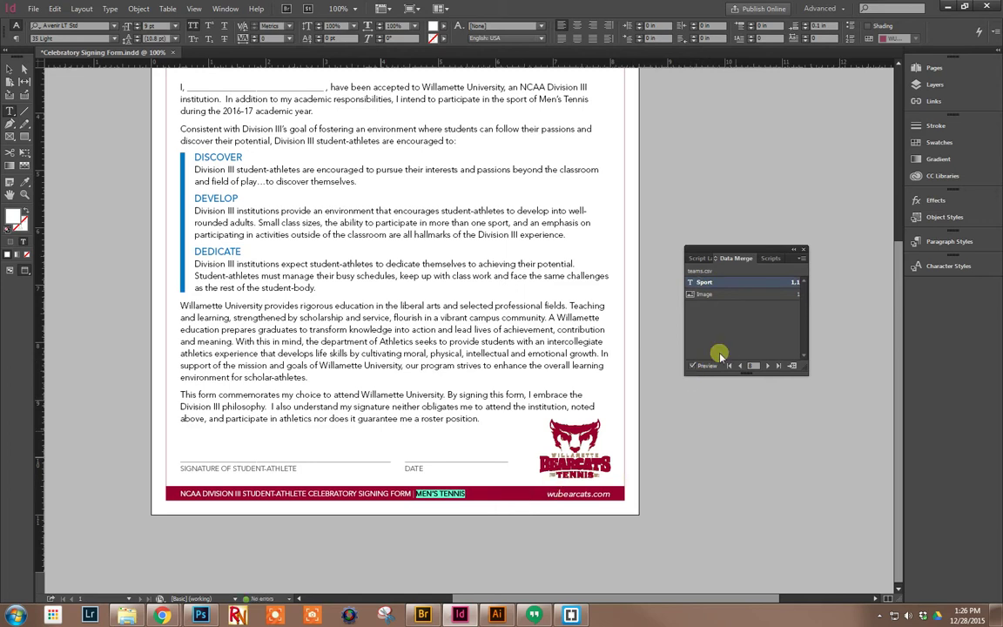
click(692, 366)
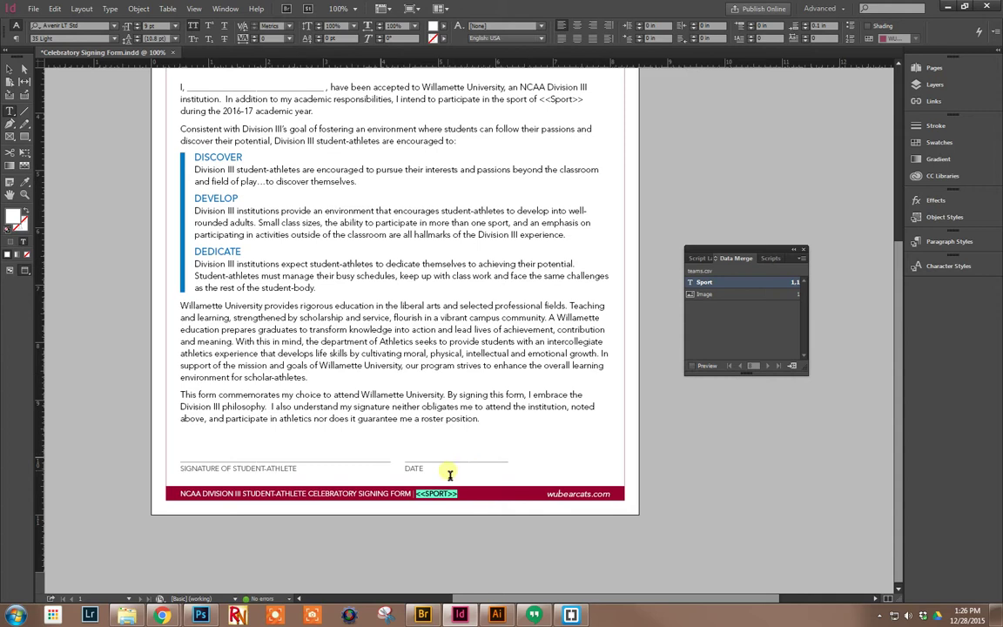
- Delete the old Sport paragraph style and apply Footer Title to the footer field
click(942, 243)
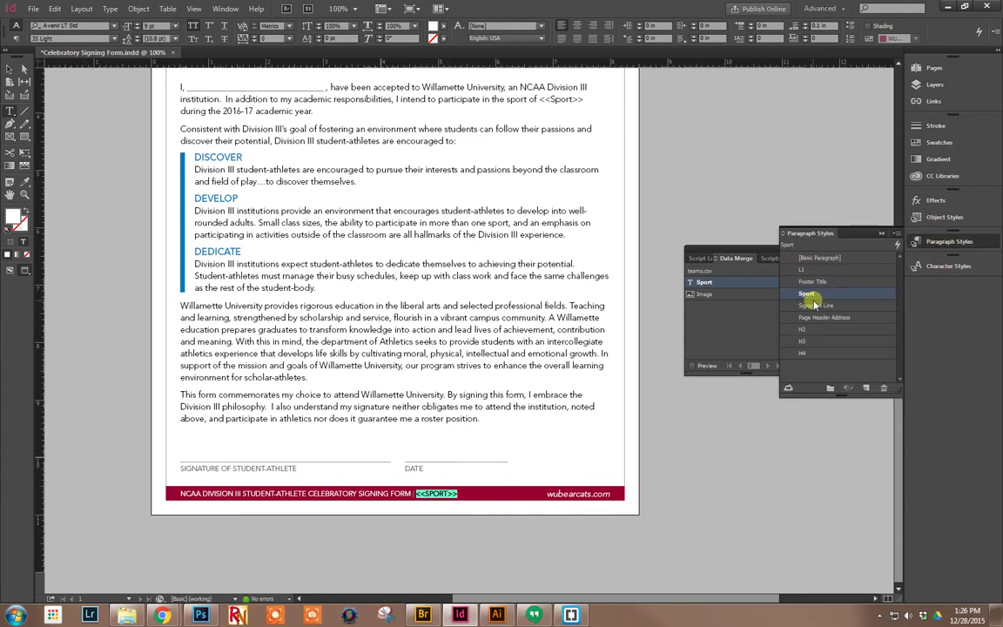
click(884, 389)
click(528, 317)
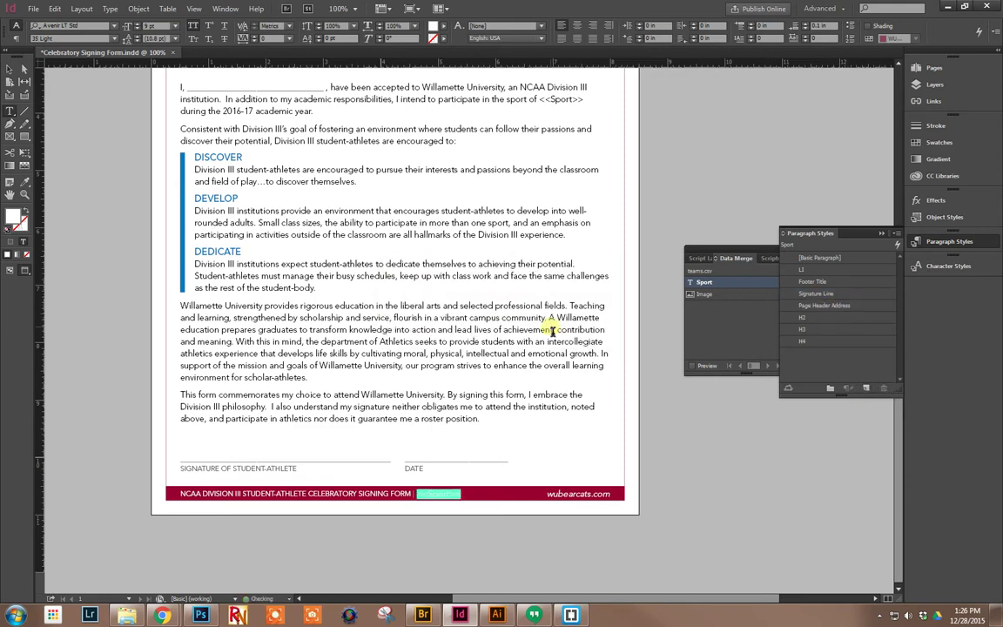
click(814, 281)
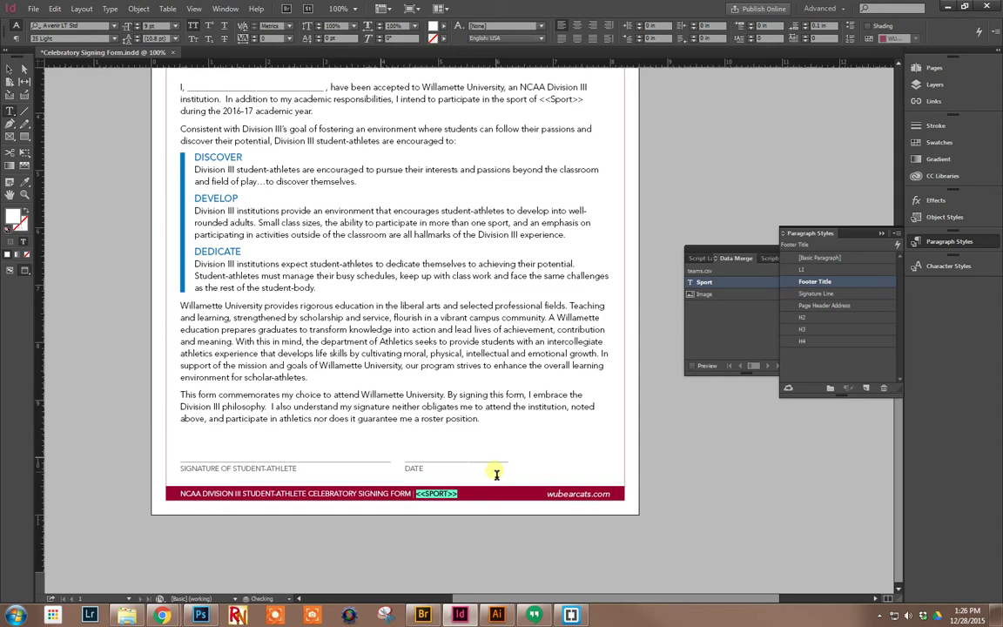
right_click(437, 496)
click(421, 497)
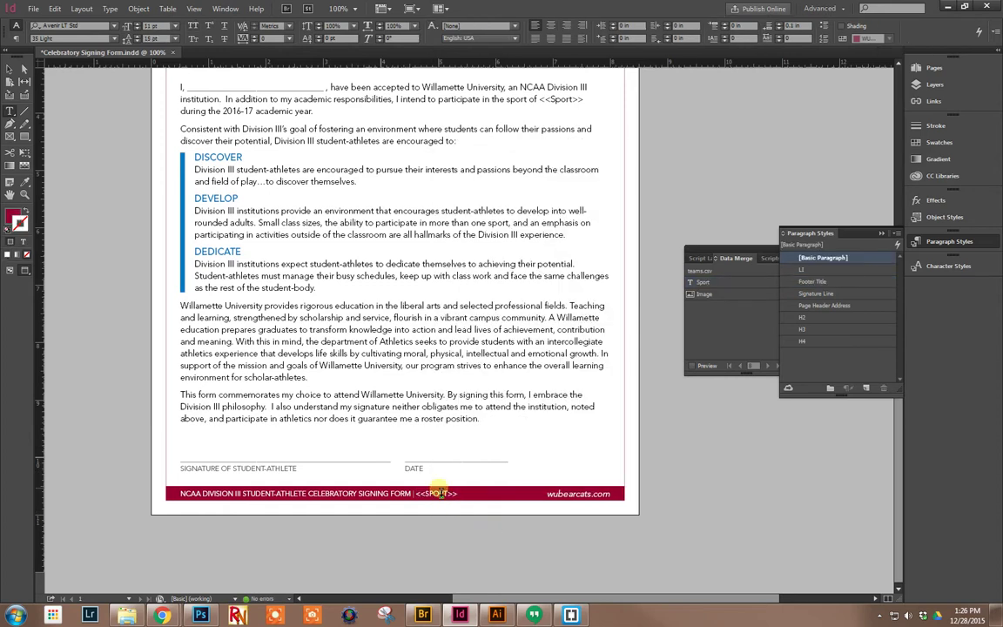
click(418, 498)
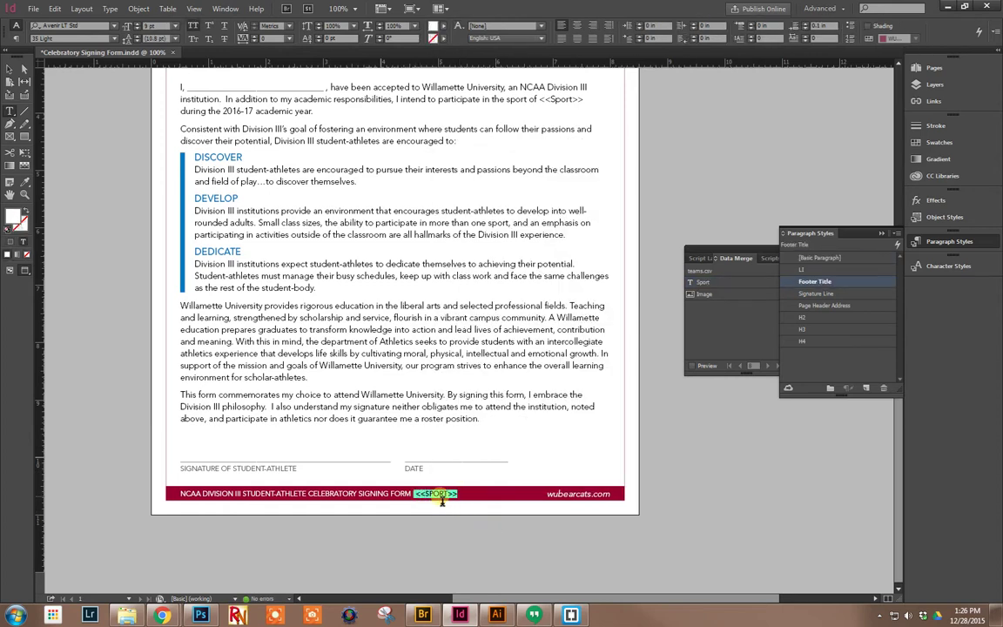
right_click(444, 498)
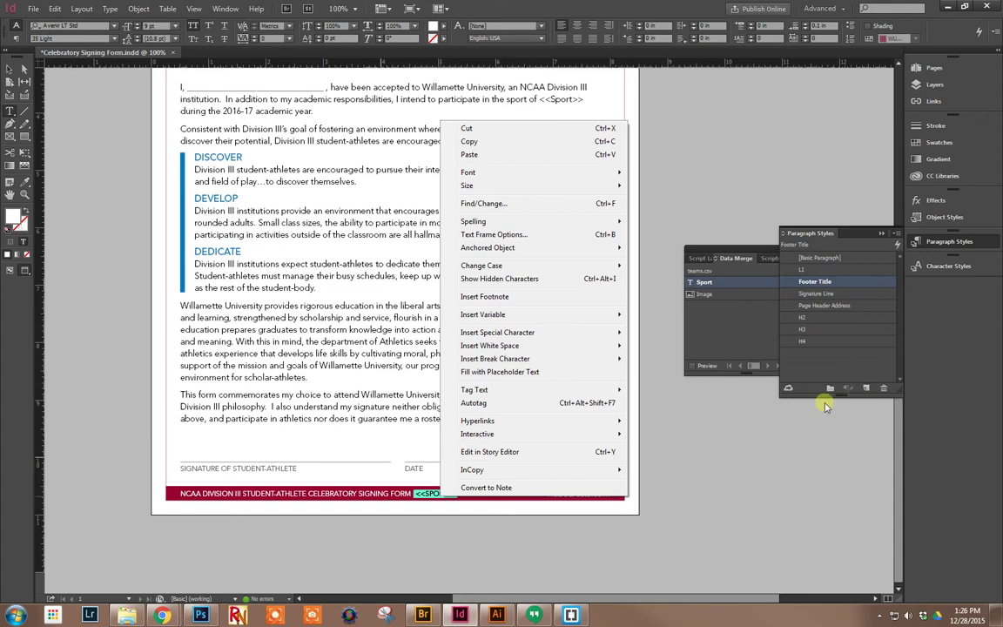
click(720, 345)
- Create a new paragraph style named Sport and select the footer's <<SPORT>> placeholder
click(867, 389)
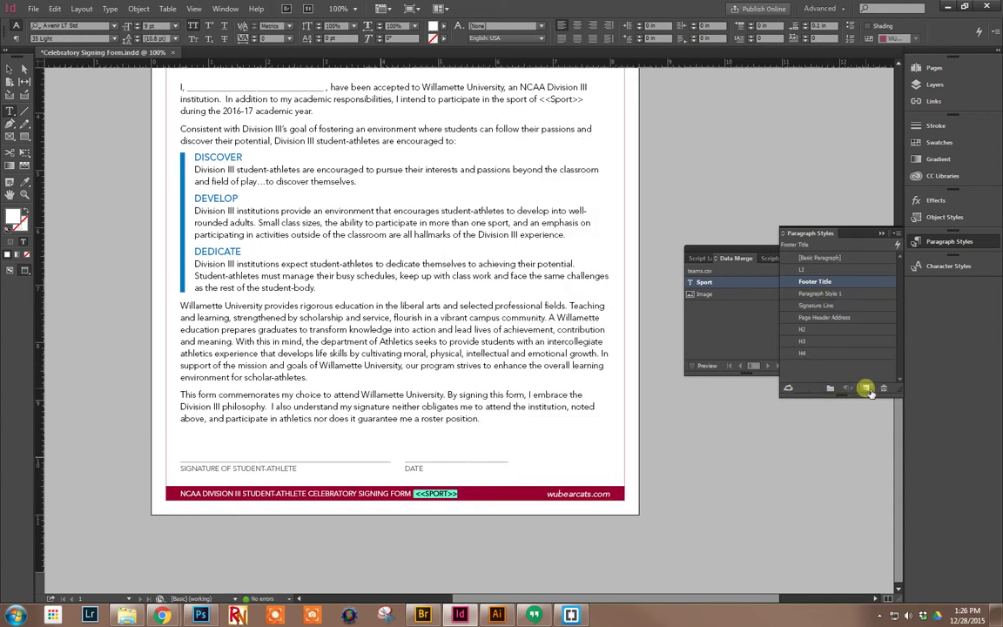
double_click(832, 294)
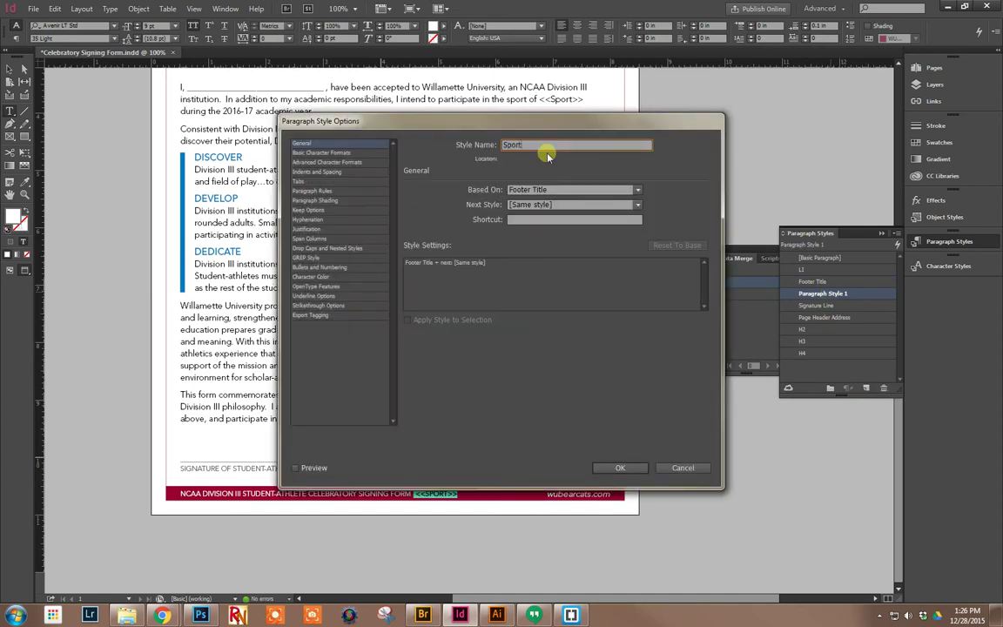
click(620, 467)
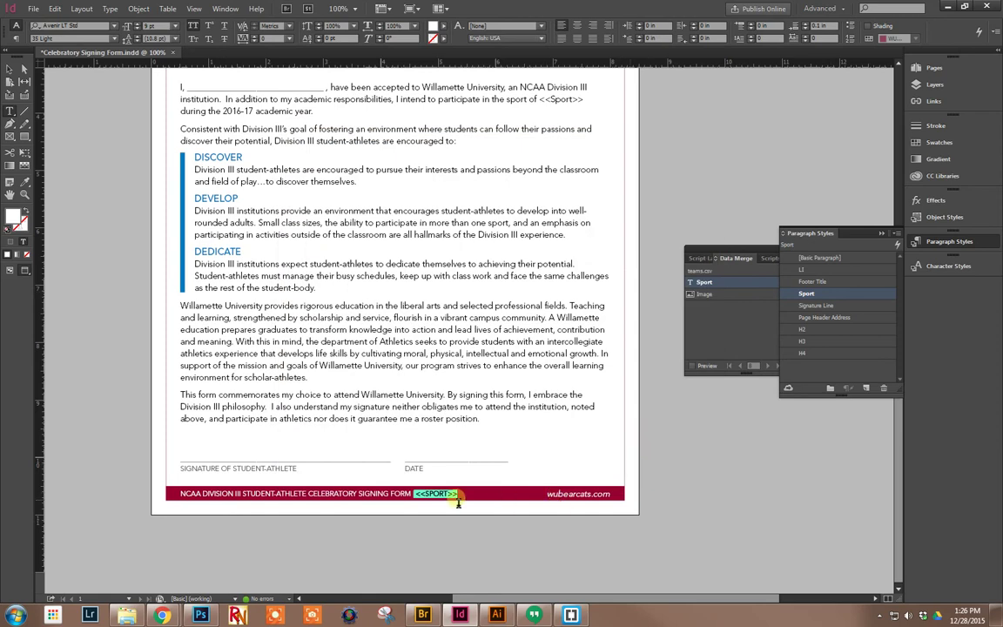
click(420, 494)
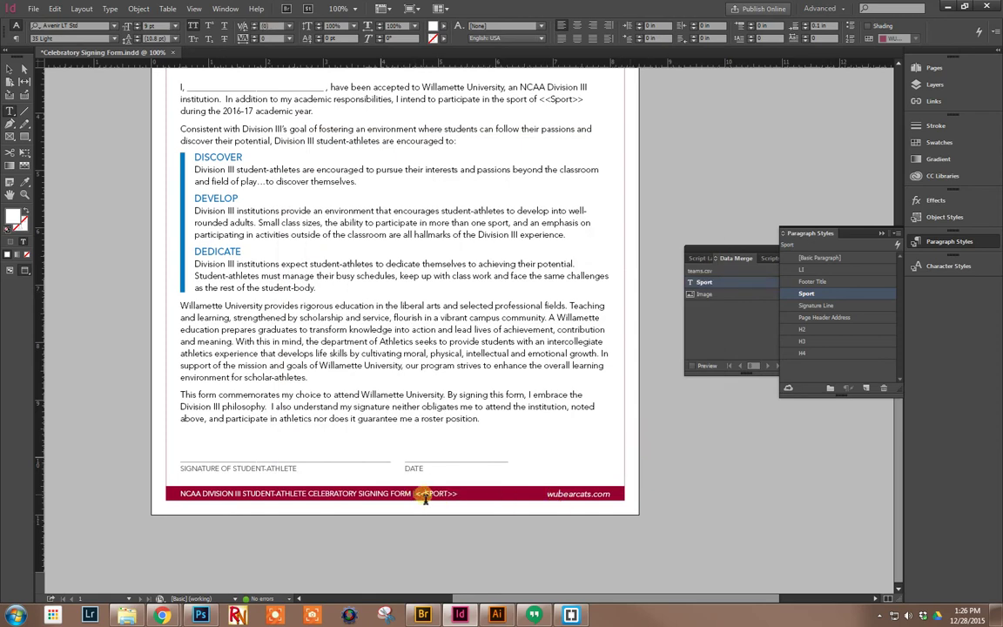
drag(421, 494, 449, 501)
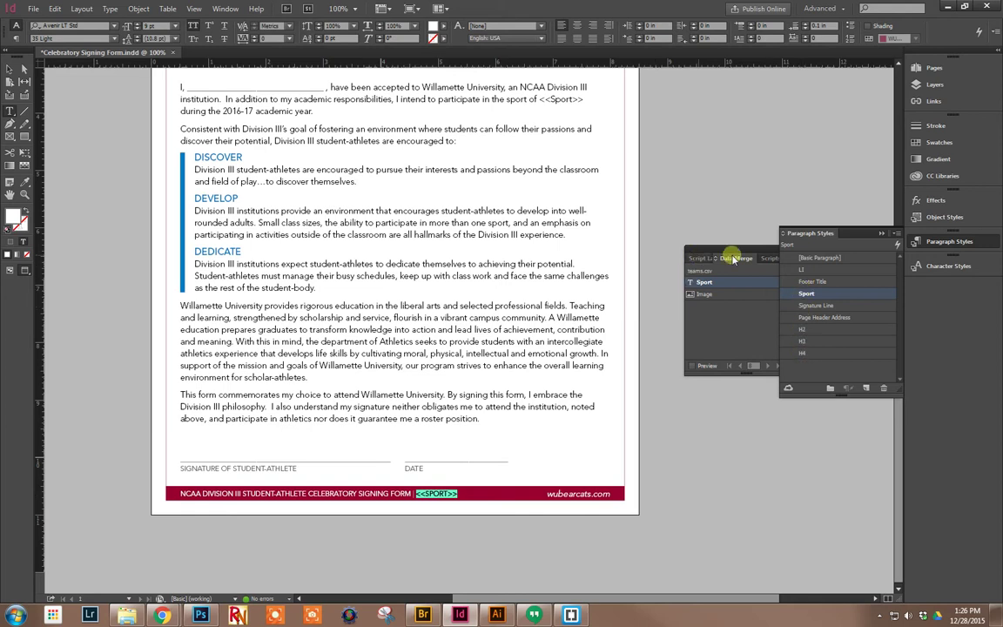
- Create a merged document from All Records with a single record per page
click(938, 245)
click(802, 258)
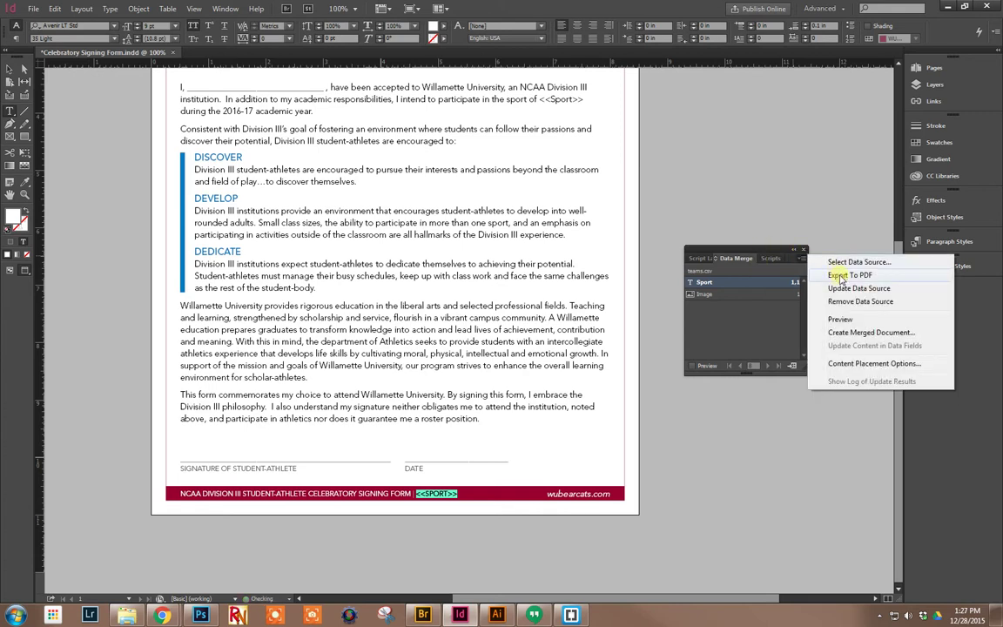
click(842, 334)
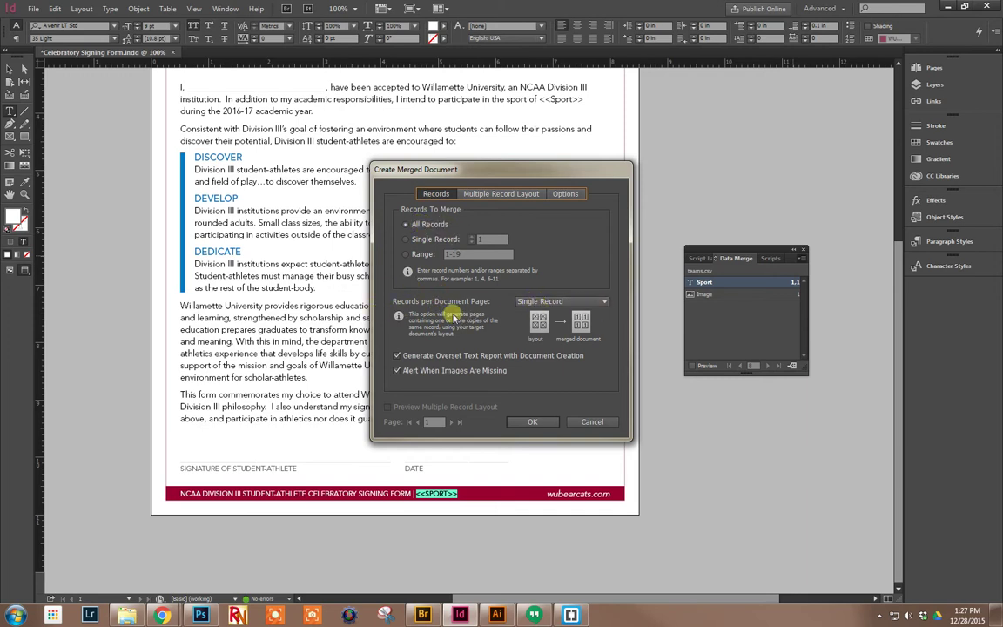
click(533, 424)
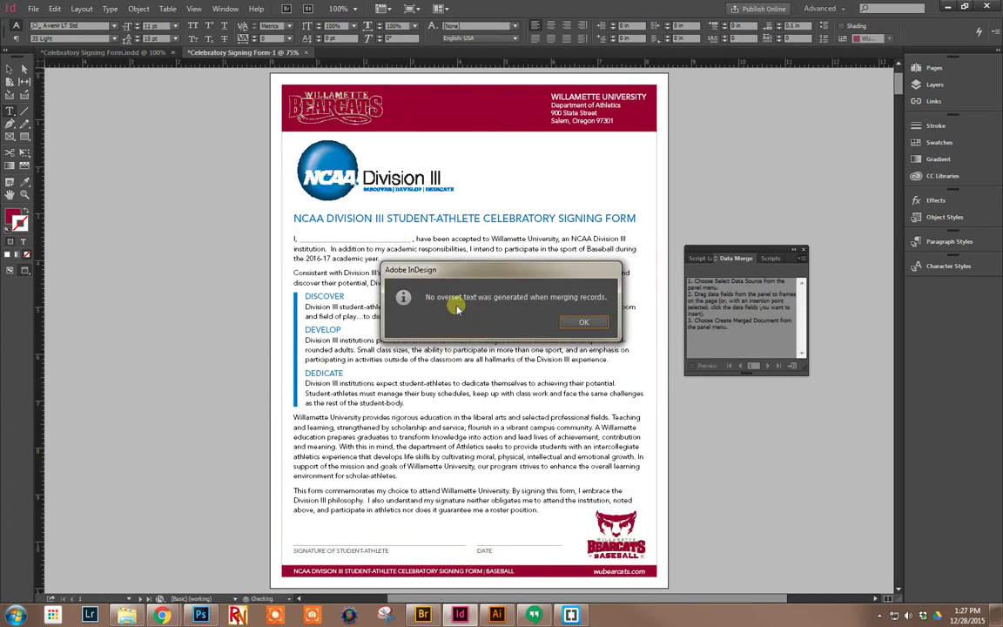
- Dismiss the 'No overset text' alert and scroll through the merged sport pages
click(582, 322)
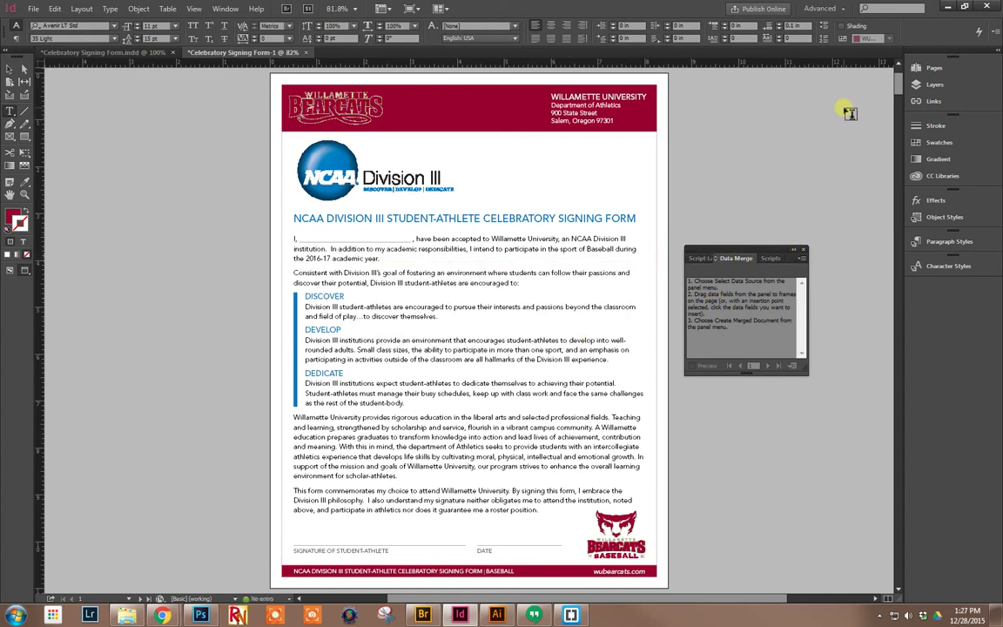
drag(900, 87, 897, 171)
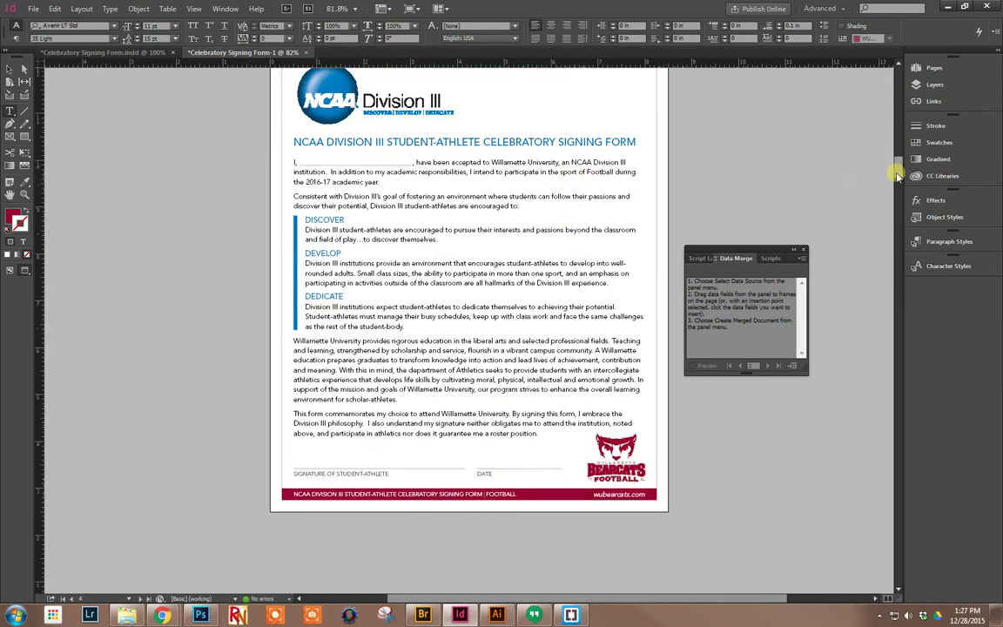
drag(902, 170, 893, 70)
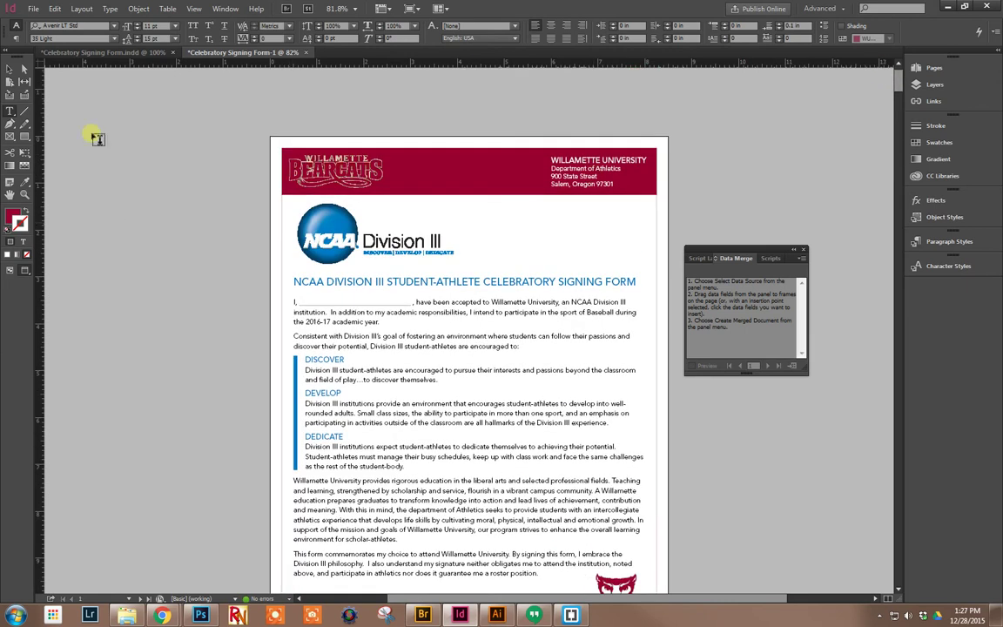
- Generate a table of contents from the Sport paragraph style with PDF bookmarks kept on
click(81, 9)
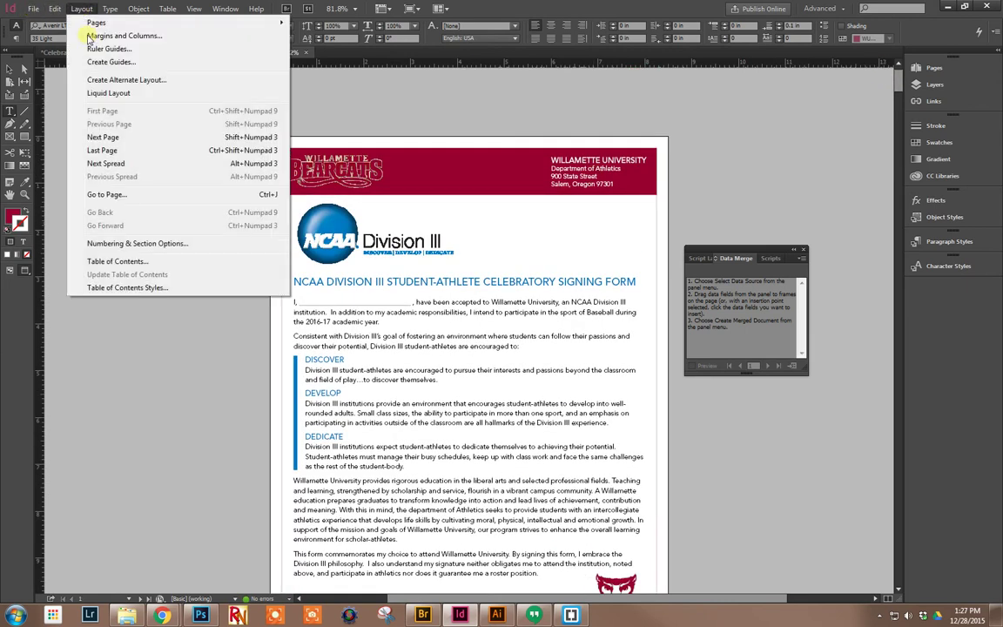
click(123, 262)
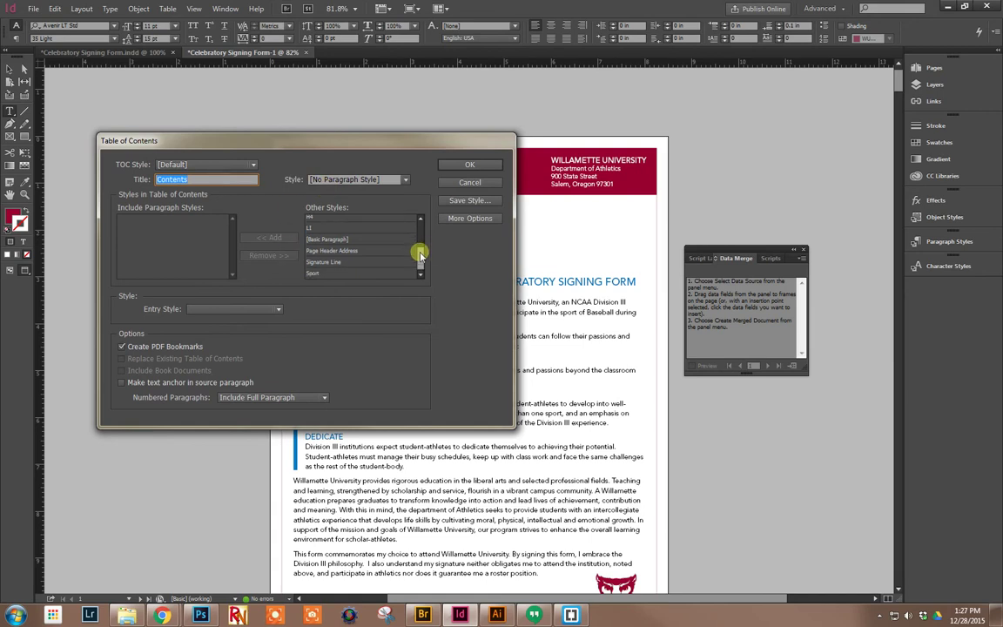
click(380, 275)
click(269, 237)
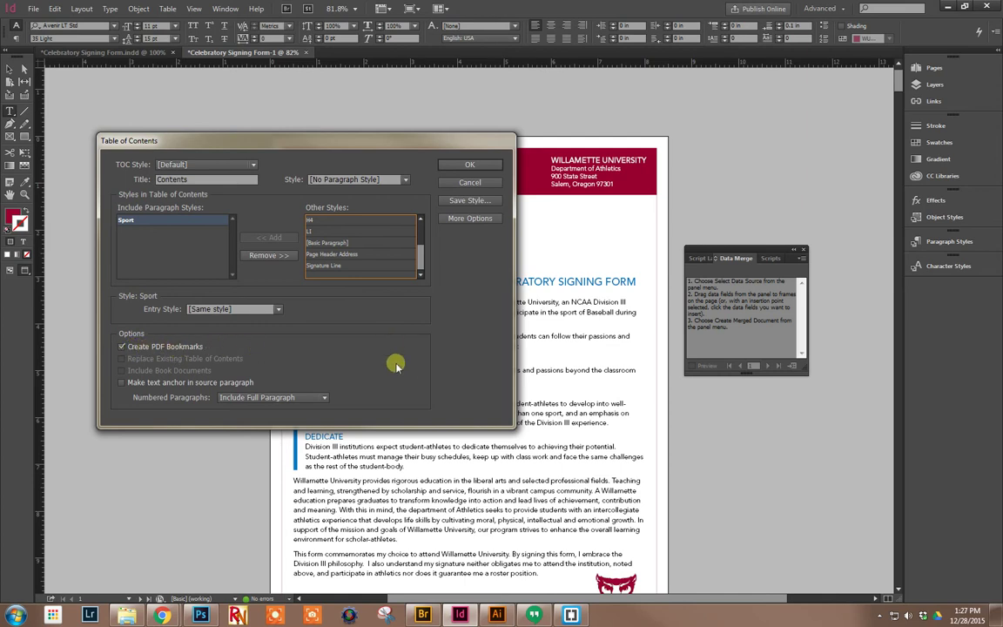
click(471, 165)
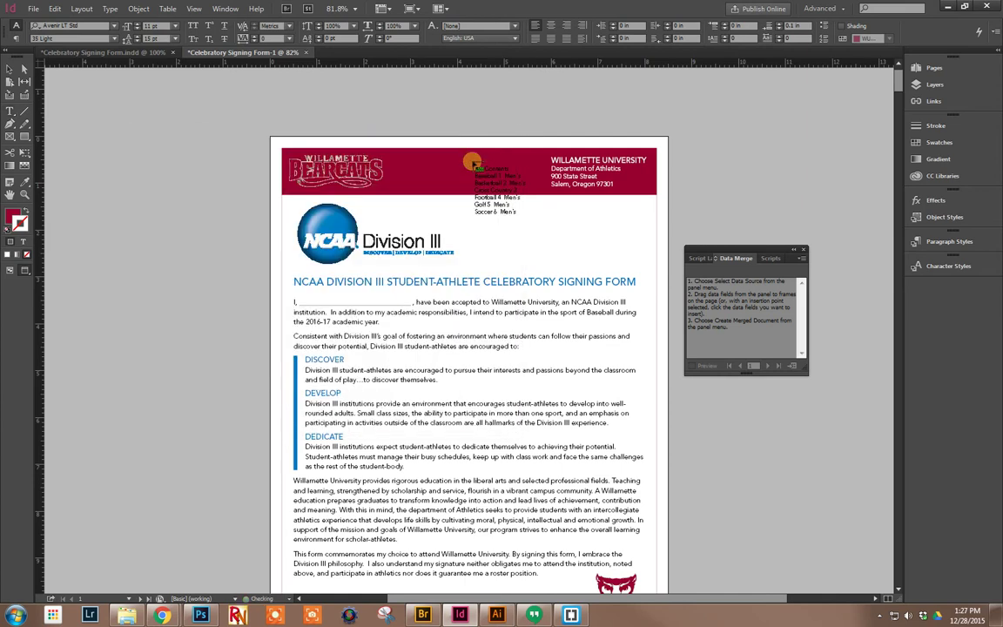
- Place the table of contents frame on the pasteboard left of the first page and check its entries
drag(95, 180, 178, 324)
click(16, 267)
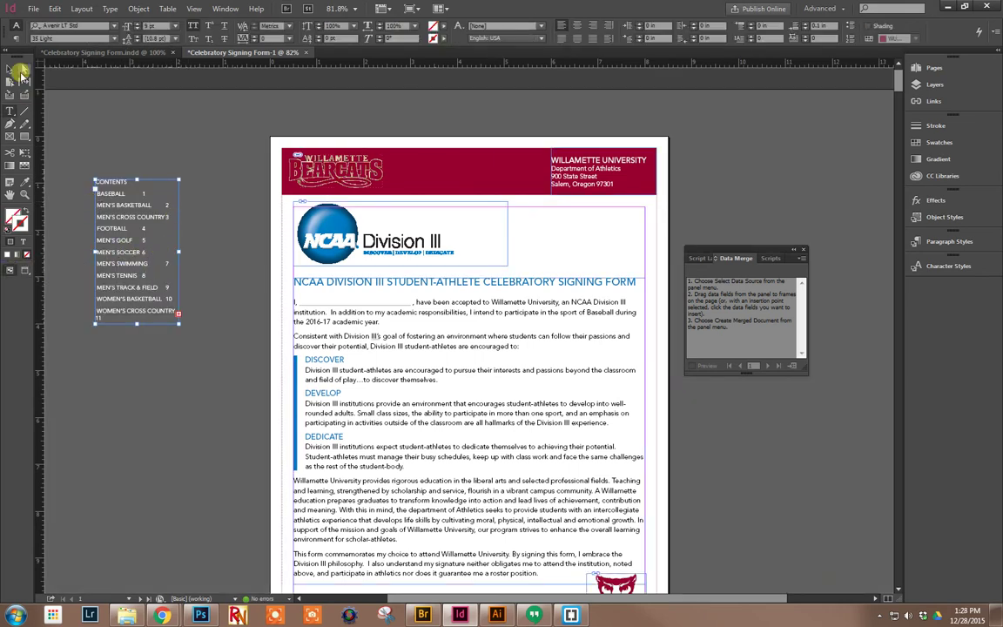
click(182, 139)
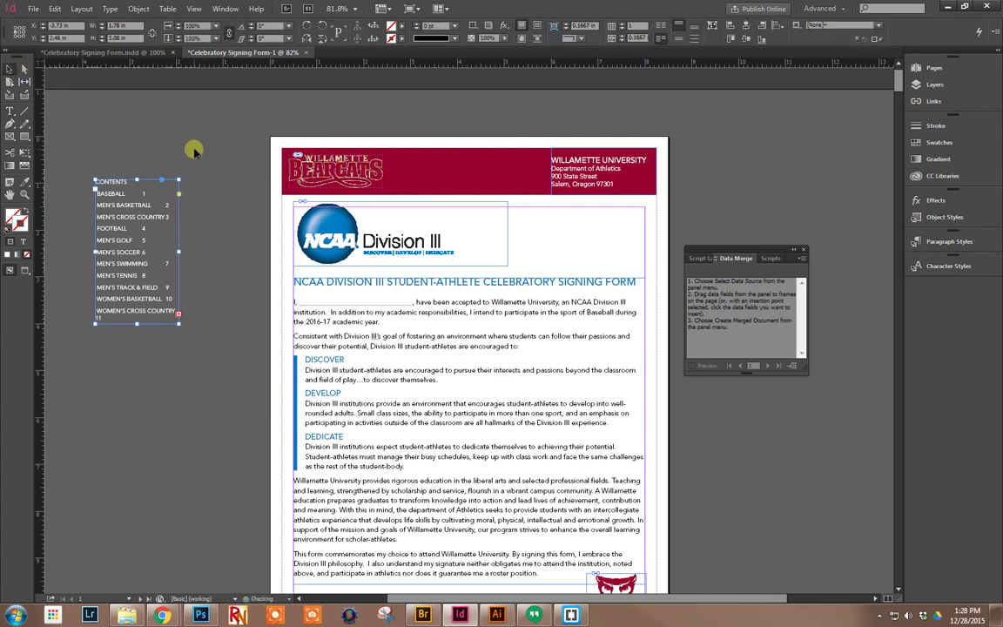
click(18, 275)
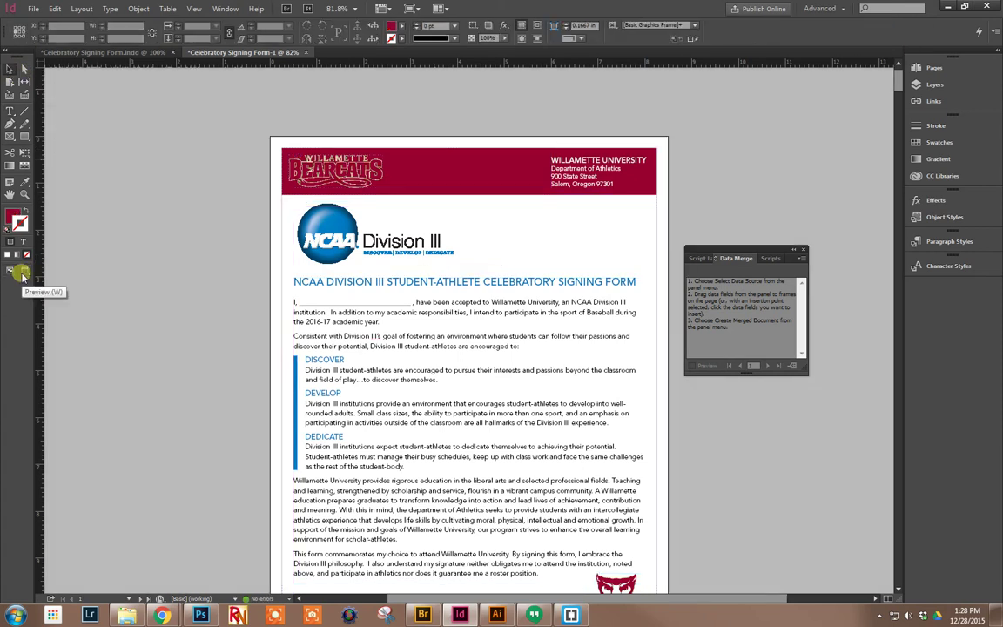
- Export the document as the PDF 'Signing Form', with bookmarks, into the Desktop's Signing Form folder
click(32, 9)
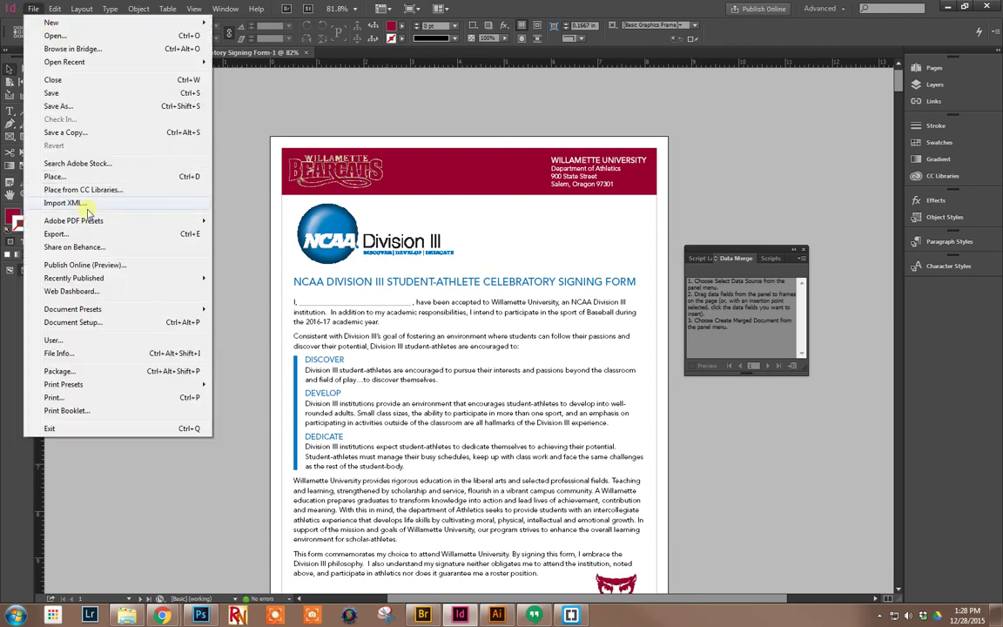
click(74, 232)
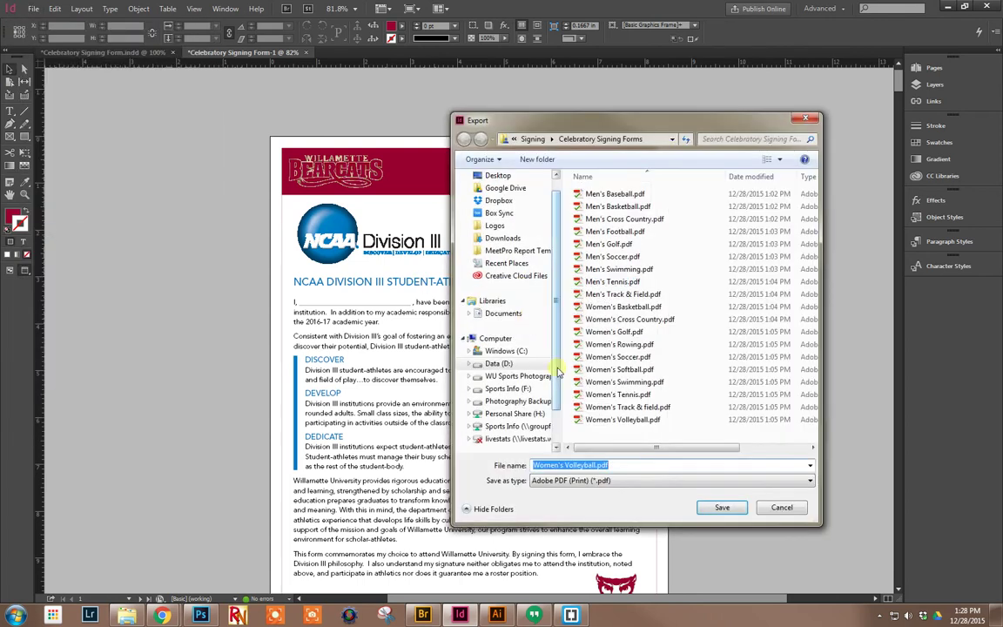
click(533, 140)
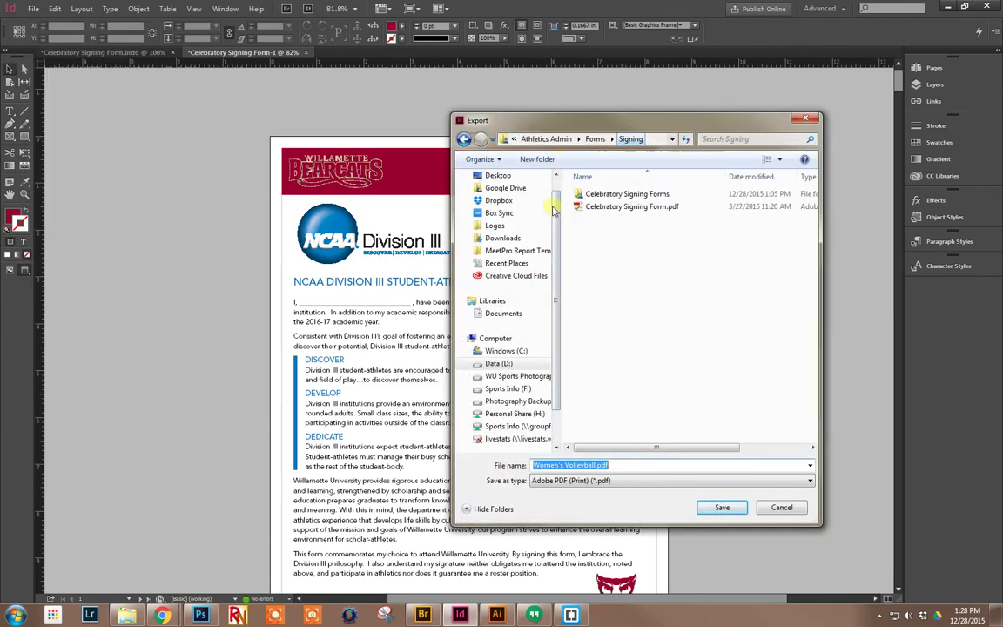
click(494, 175)
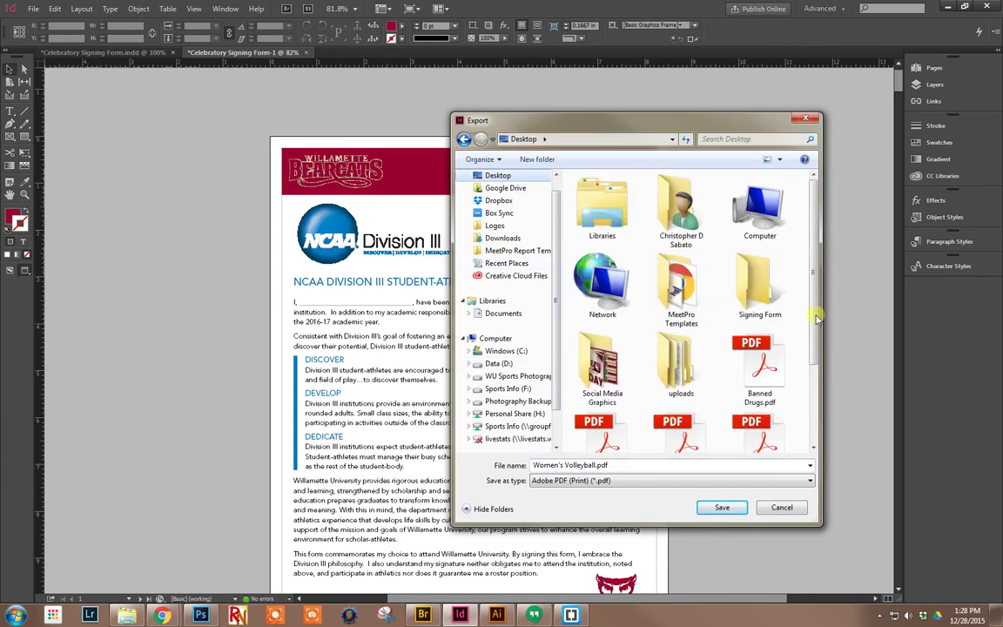
double_click(757, 283)
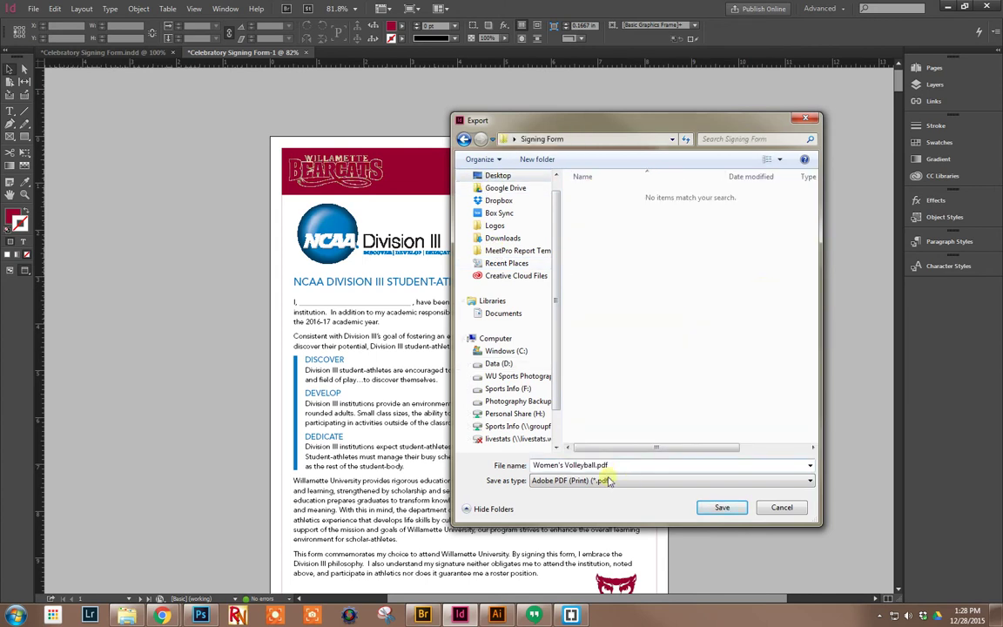
key(alt+n)
text(Signing)
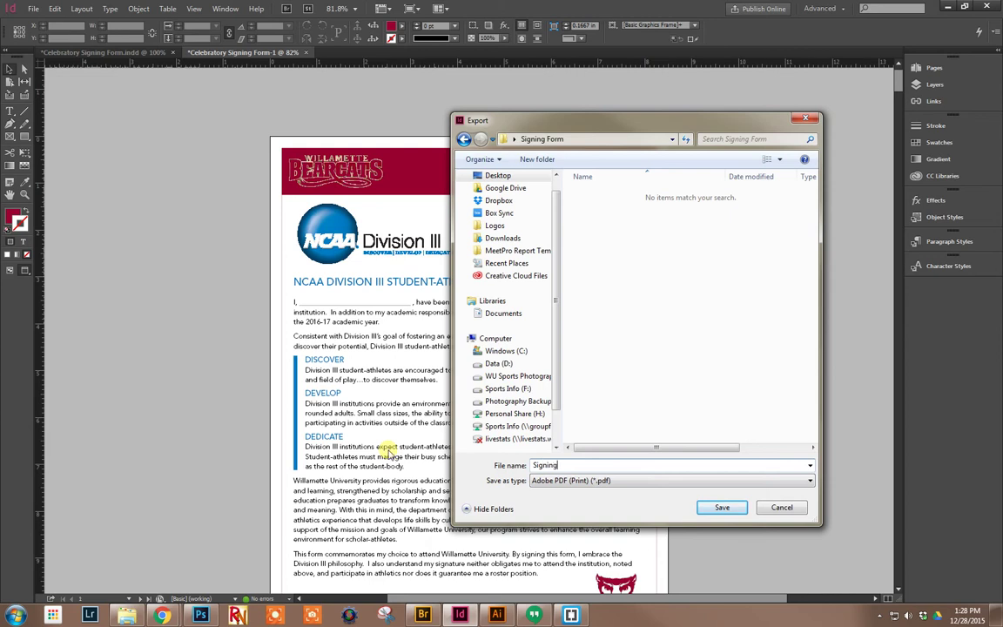
text( Form)
key(Return)
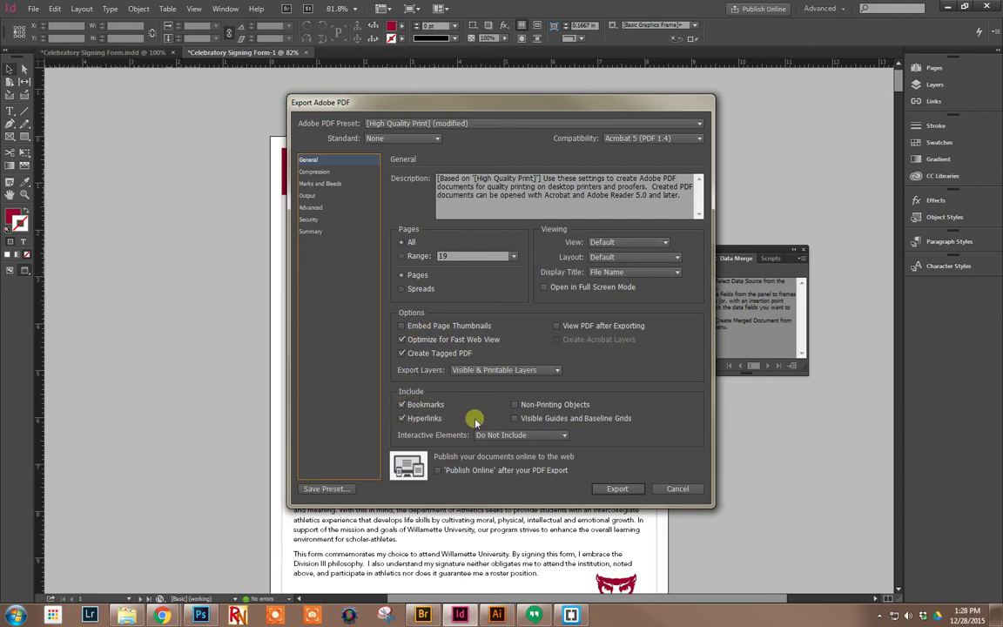
click(617, 488)
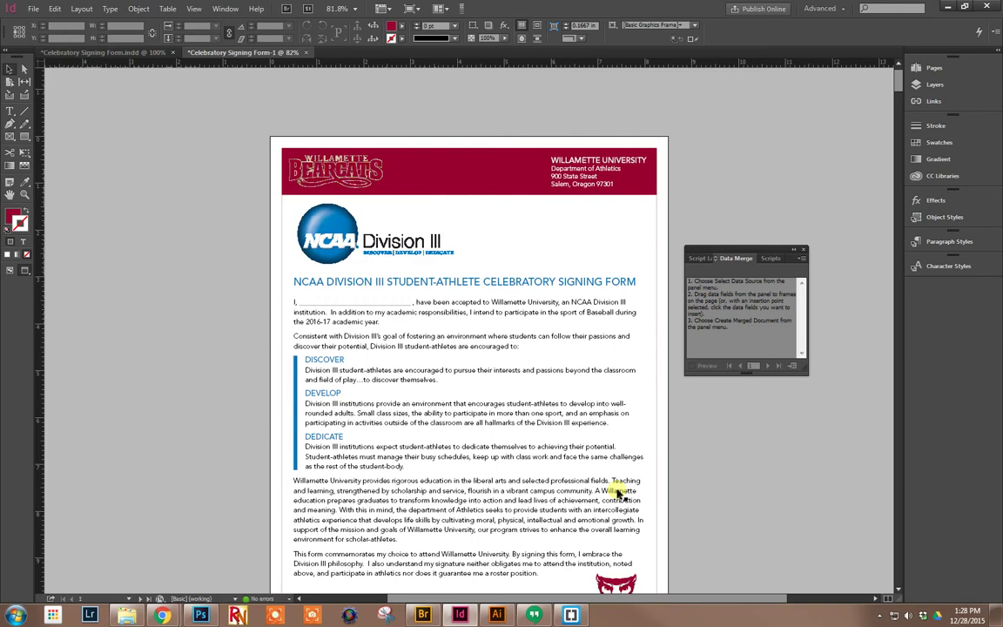
- Open Signing Form.pdf from the Signing Form folder, retrying once the file has finished writing
click(947, 8)
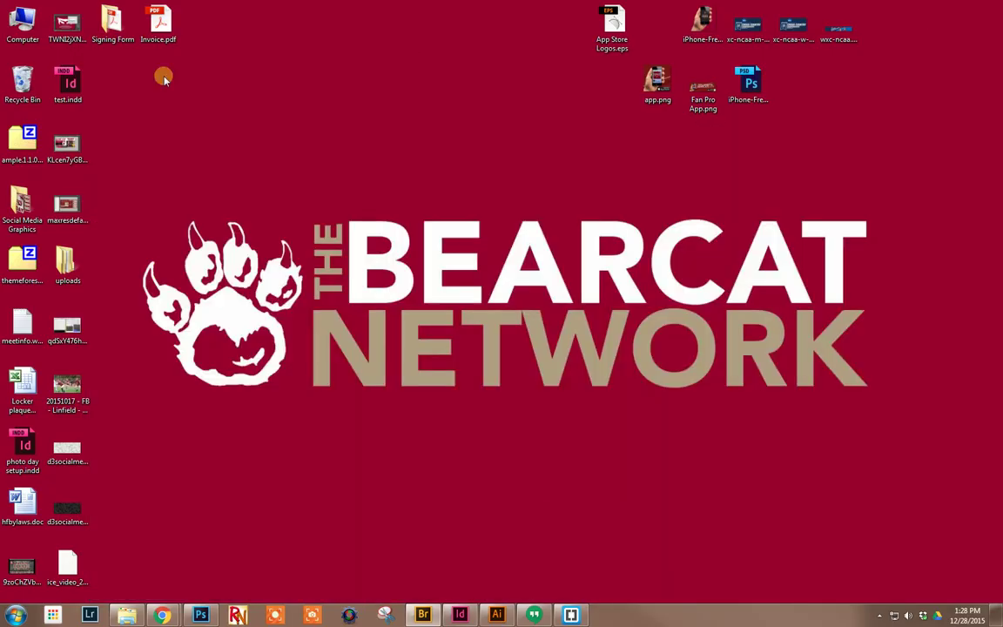
double_click(111, 24)
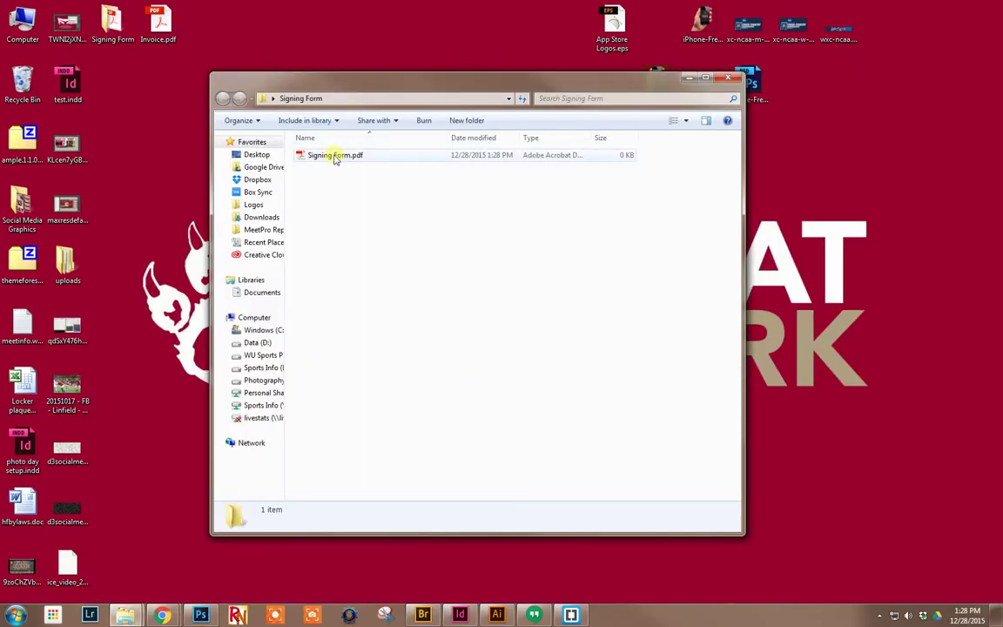
double_click(334, 156)
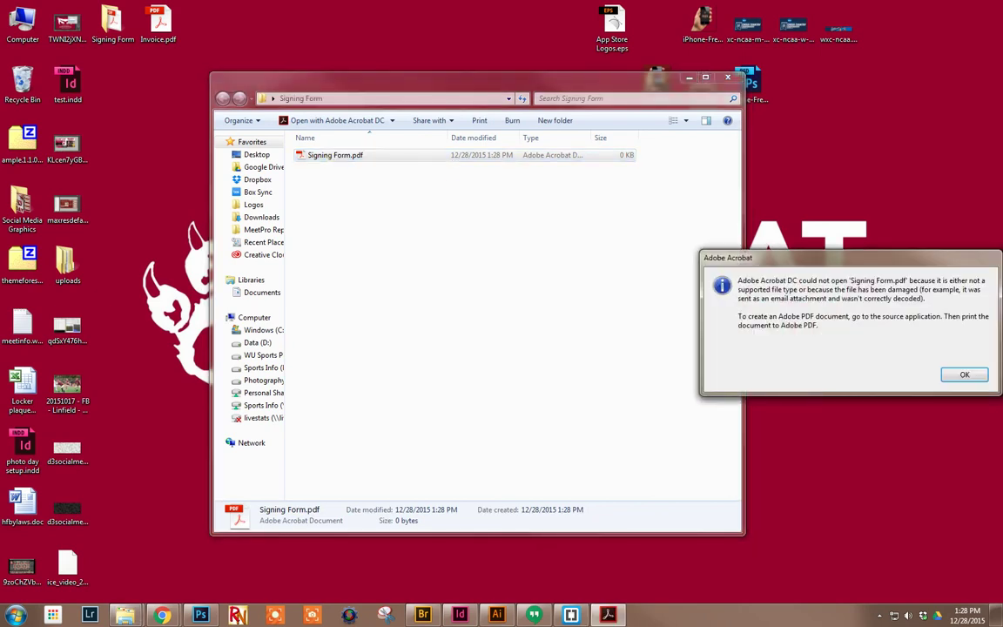
click(957, 375)
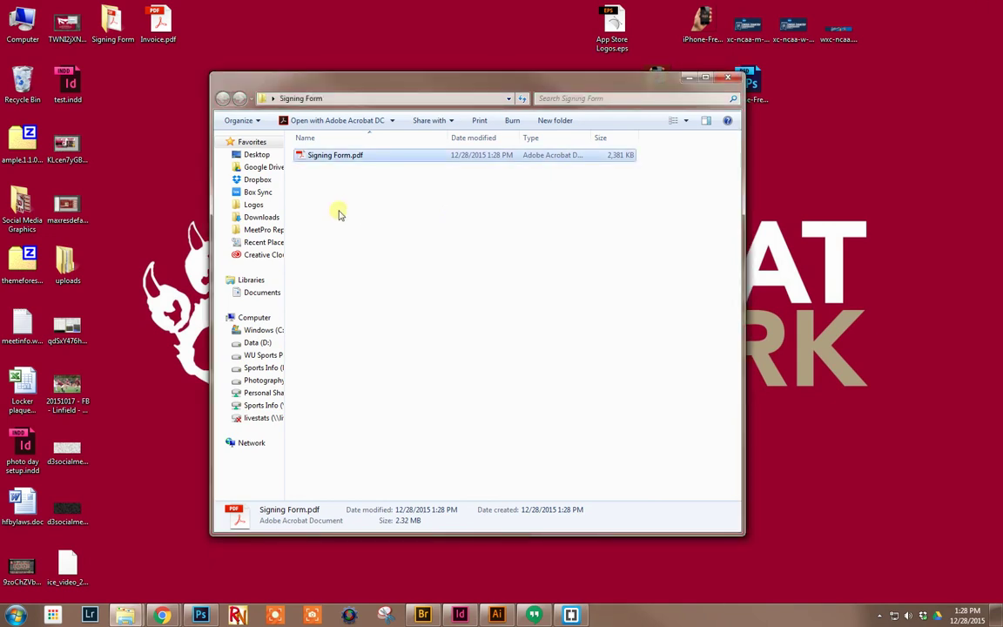
double_click(326, 155)
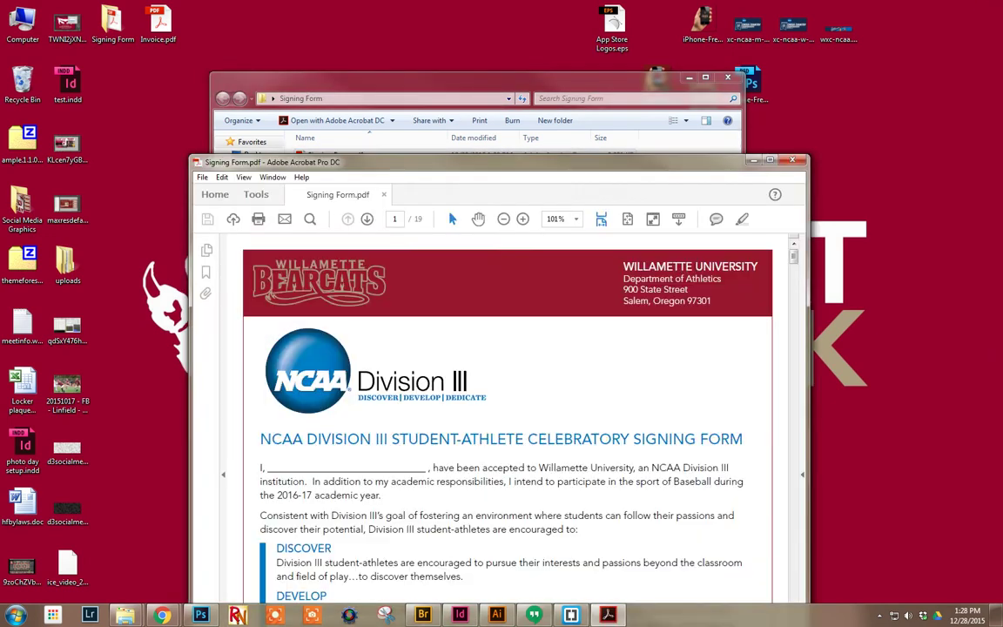
- Show the bookmarks panel and test the Men's Basketball, Baseball and Football bookmarks
scroll(348, 329, down, 1)
scroll(348, 329, up, 1)
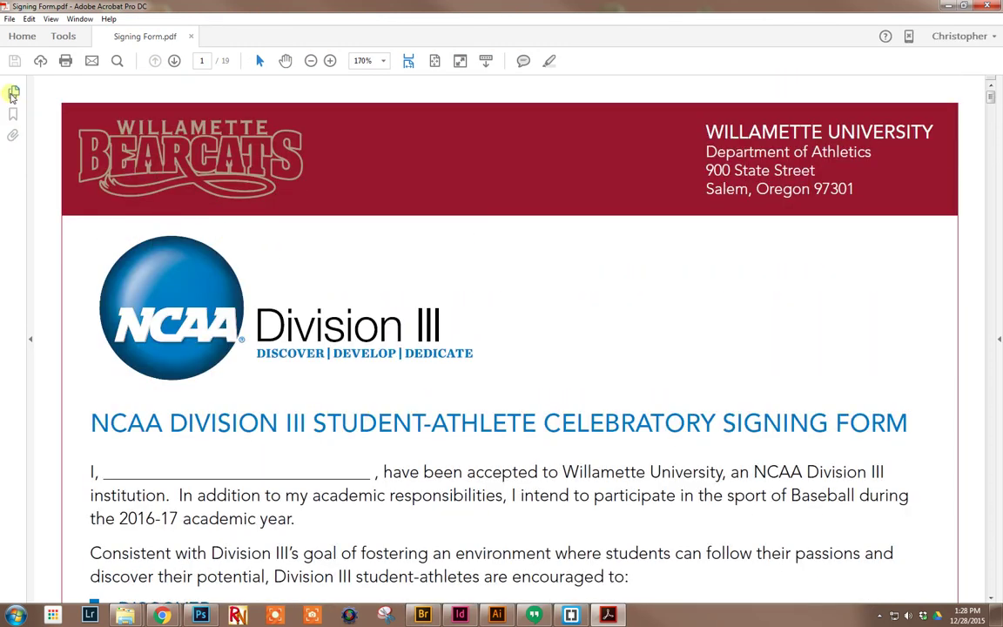
click(13, 115)
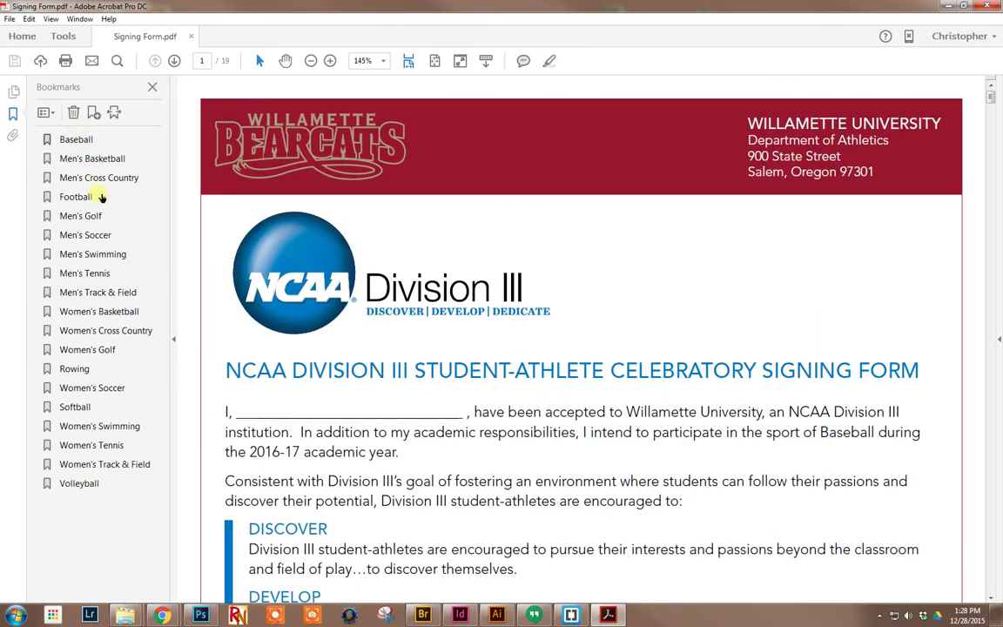
click(71, 160)
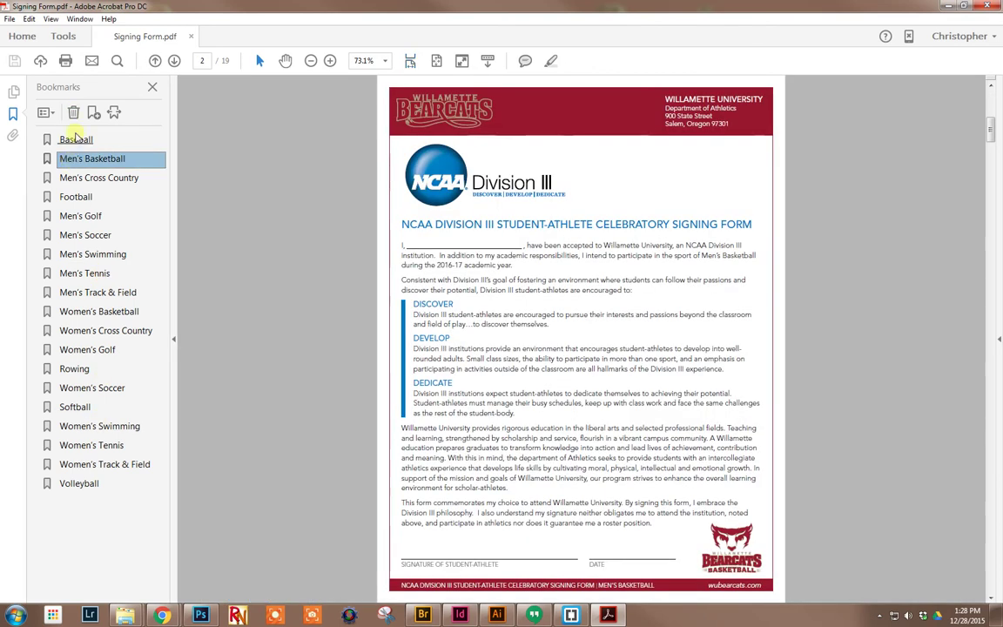
click(74, 137)
click(79, 200)
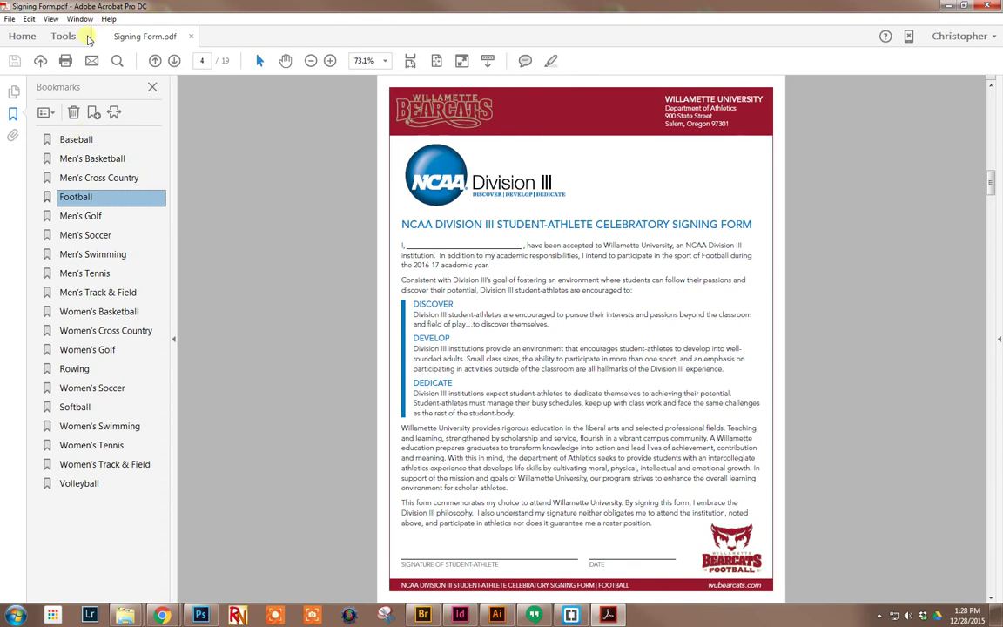
- Start the Split tool and set it to split by top-level bookmarks
click(64, 37)
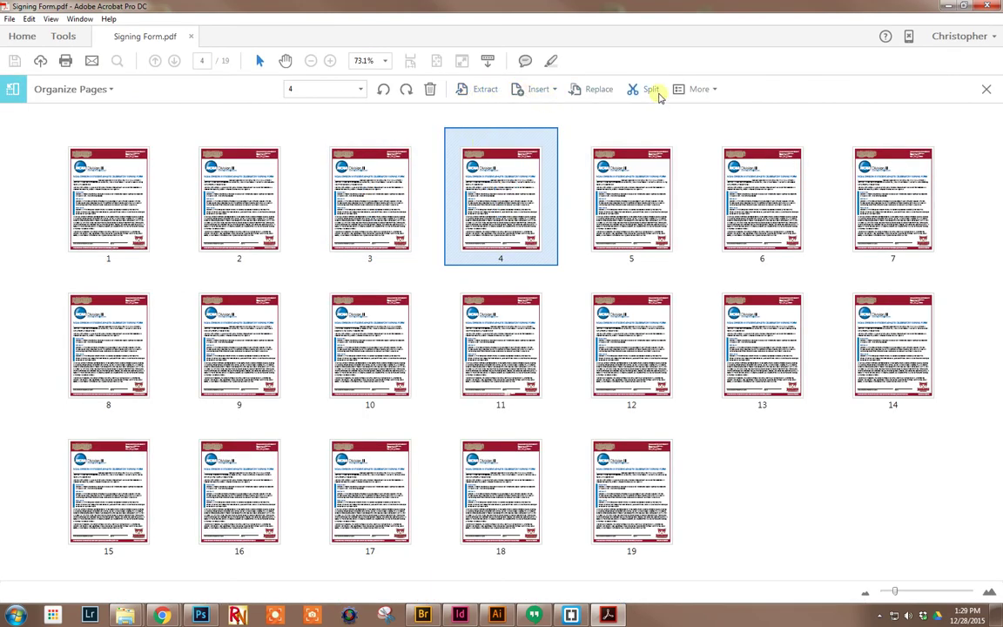
click(648, 90)
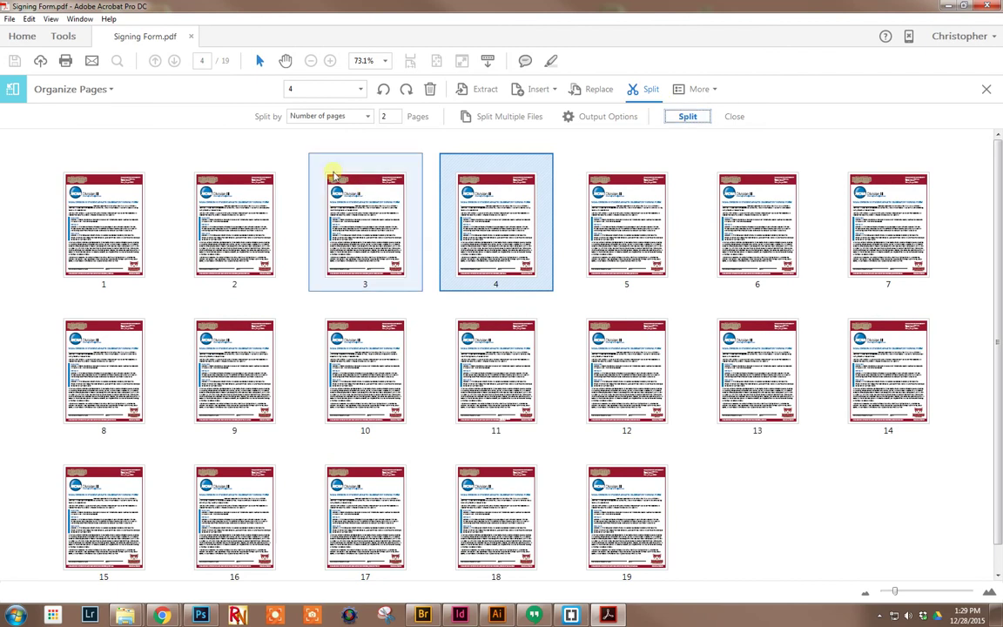
click(369, 118)
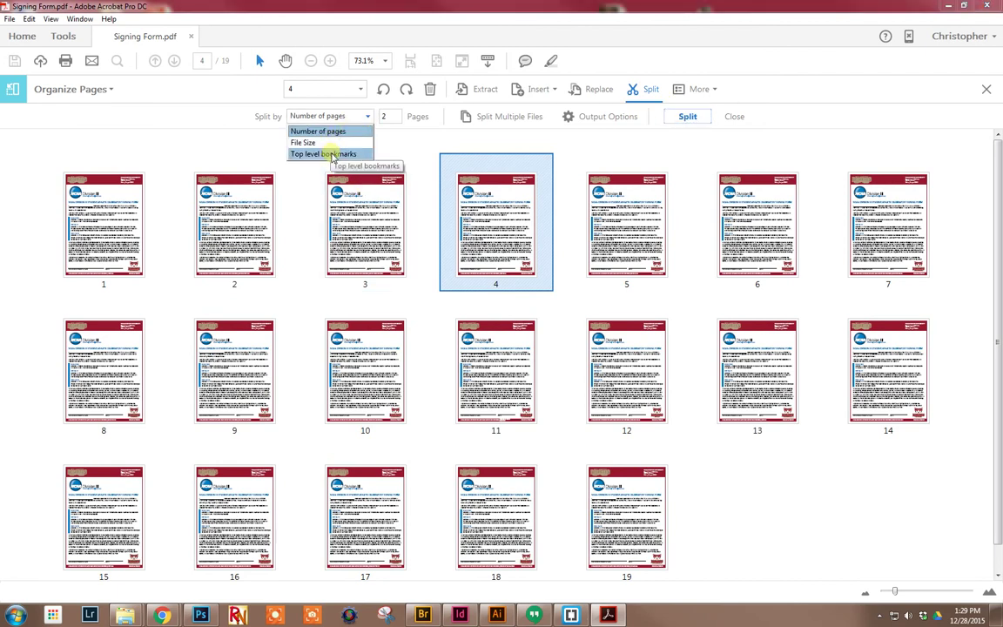
click(338, 154)
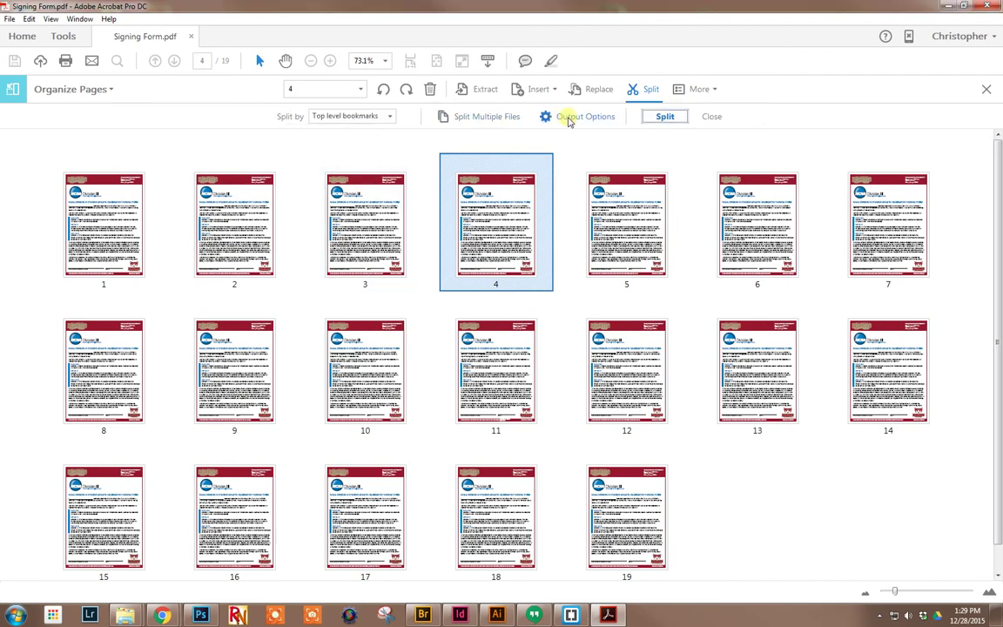
- Name the output files after their bookmarks and run the split into 19 PDFs
click(569, 118)
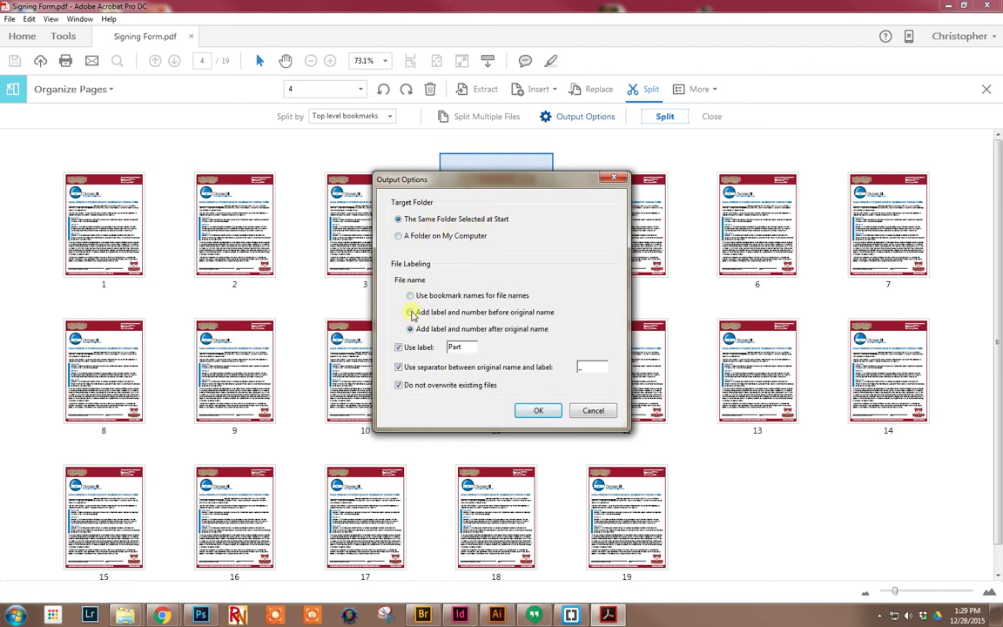
click(411, 296)
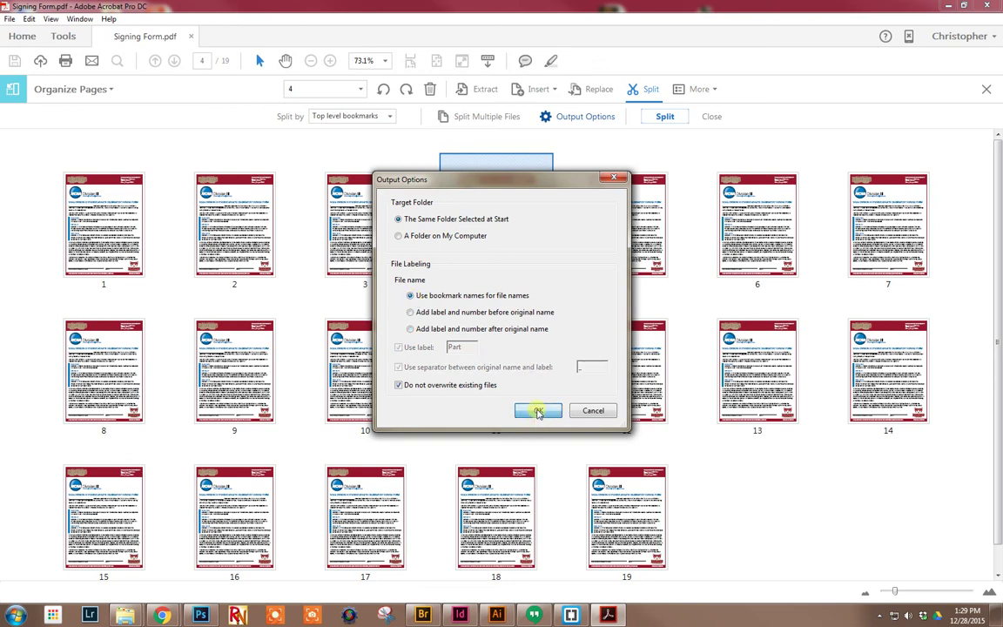
click(537, 411)
click(665, 117)
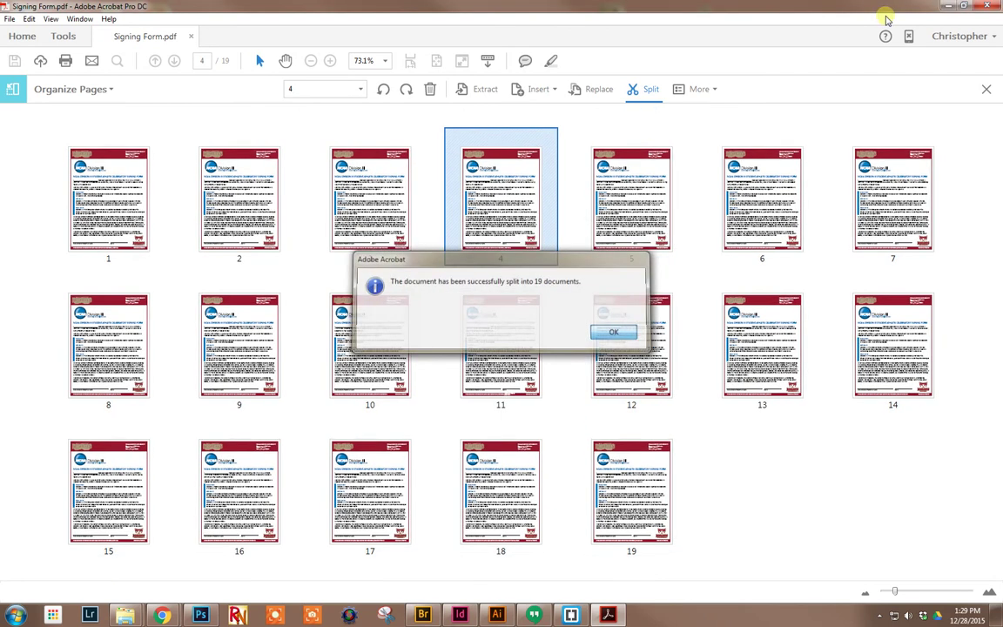
click(614, 336)
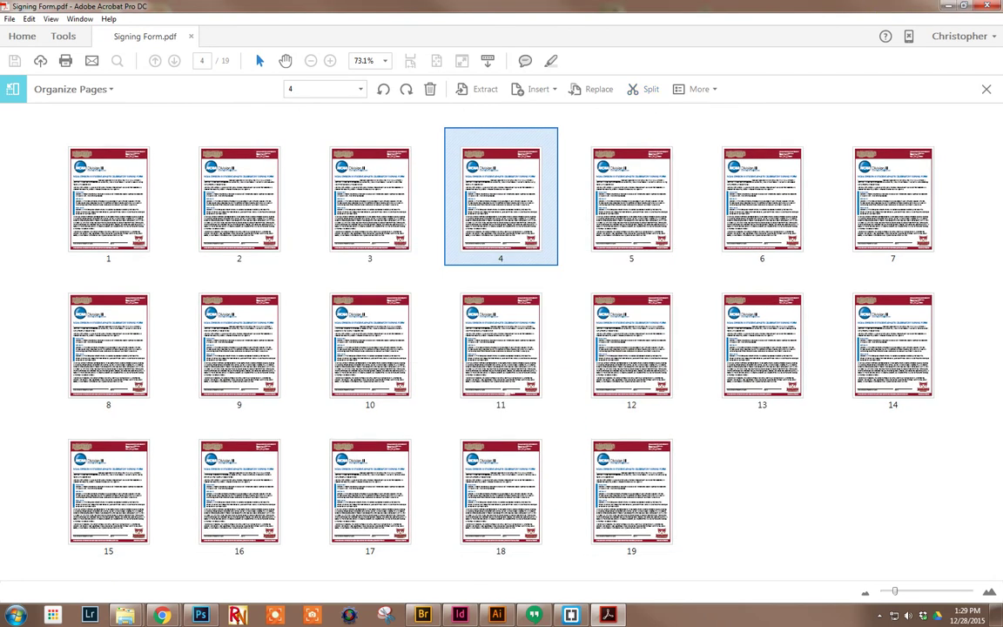
- Open Baseball.pdf, scroll through to verify the Baseball form, then close Acrobat
click(947, 5)
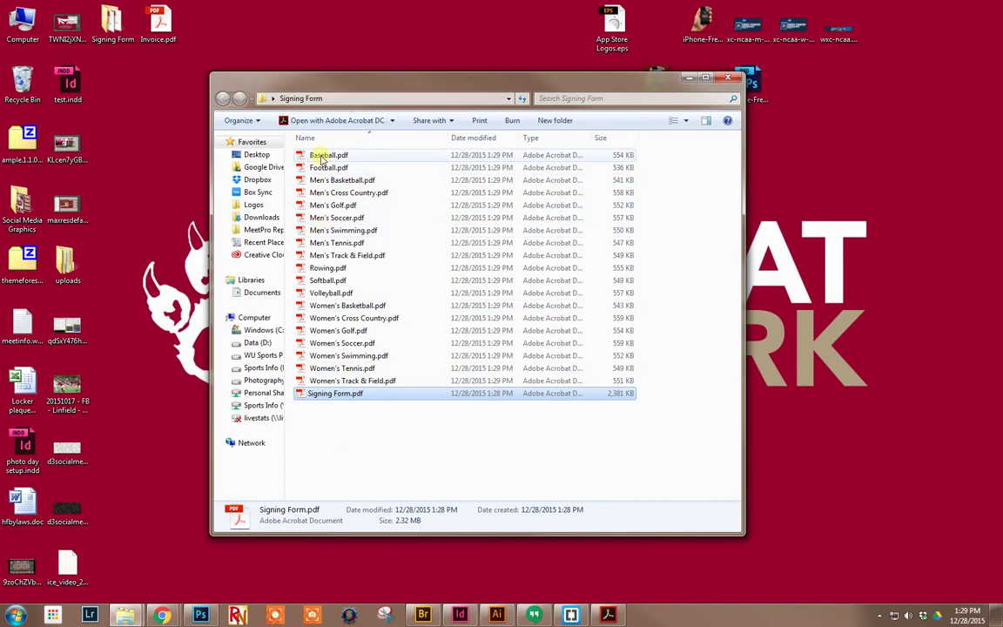
double_click(326, 155)
scroll(685, 365, down, 3)
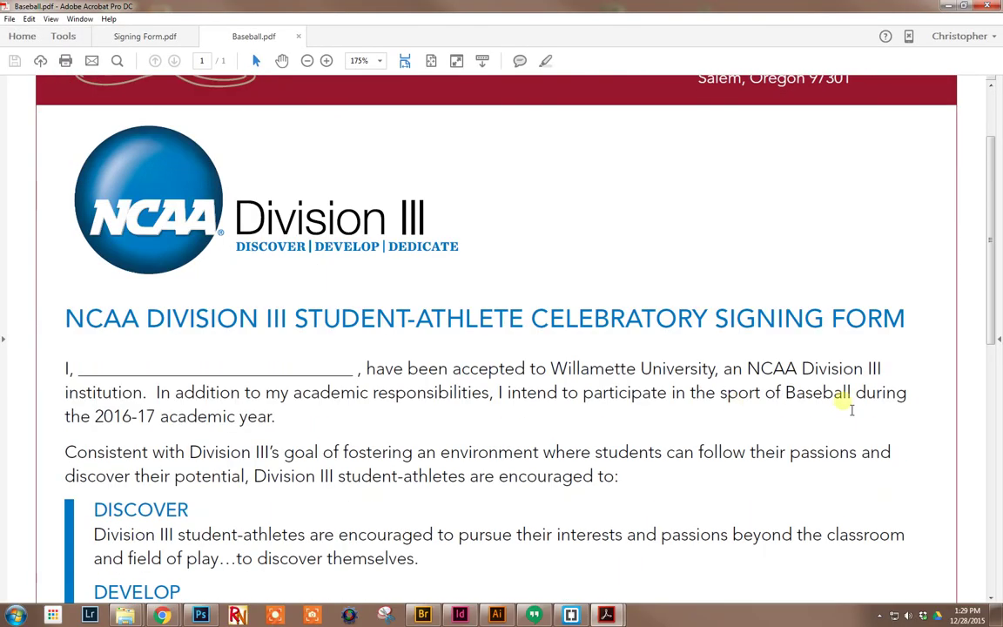
drag(849, 393, 794, 394)
scroll(866, 253, down, 15)
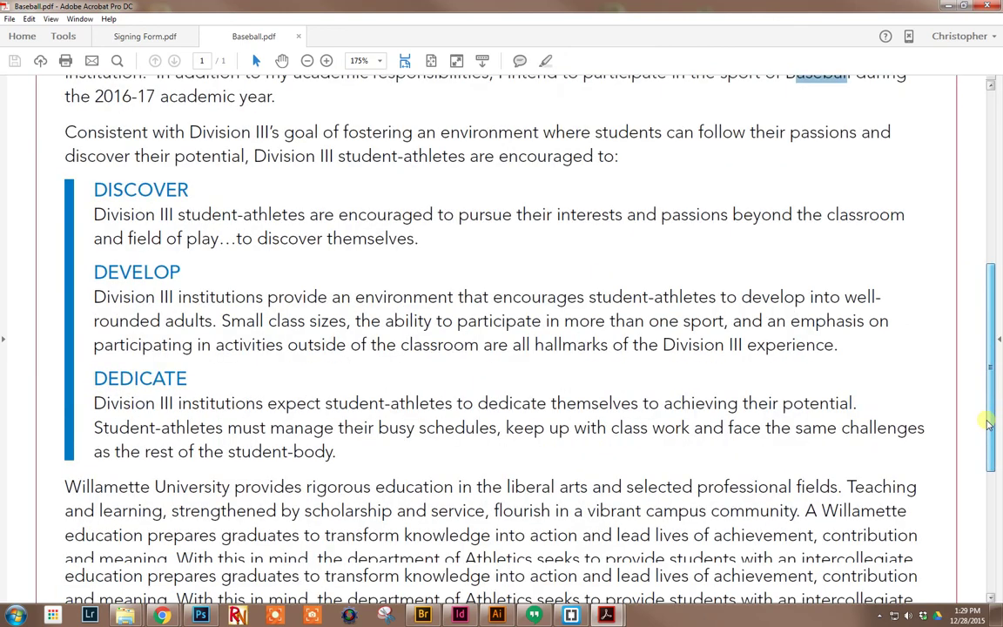
scroll(563, 410, down, 1)
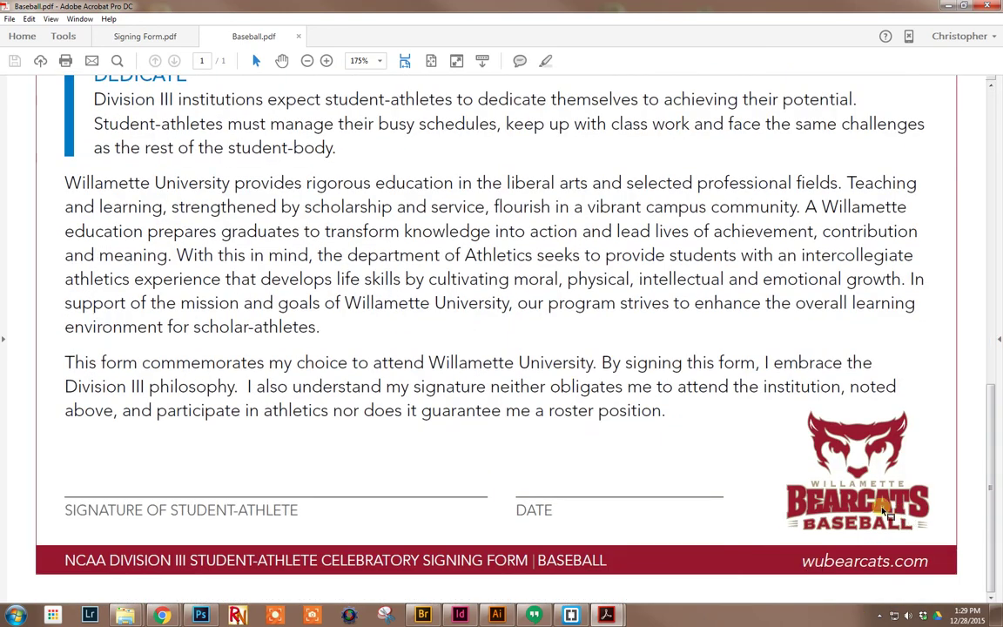
scroll(772, 212, up, 9)
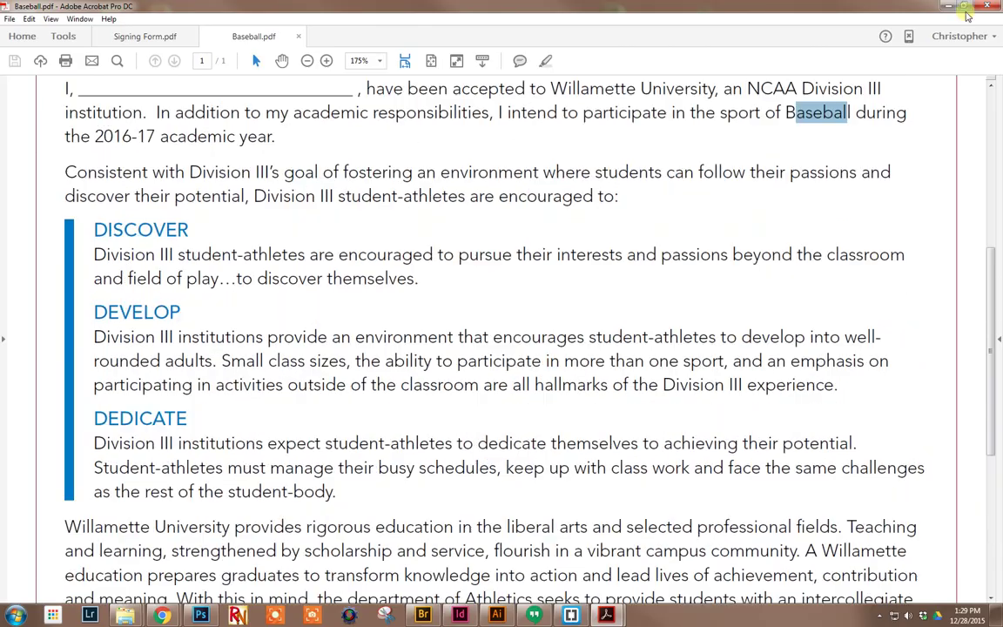
click(991, 7)
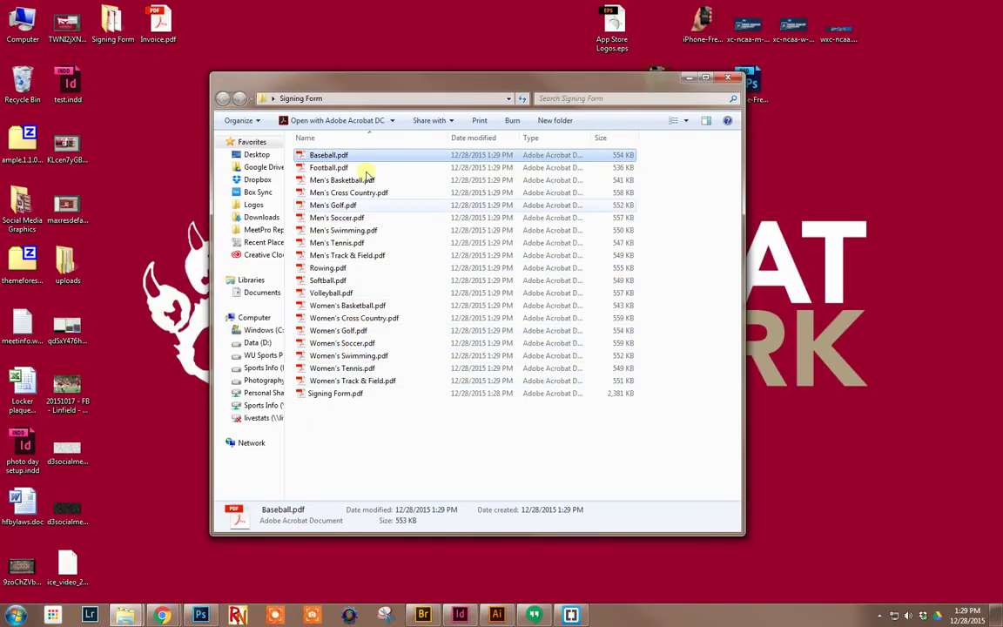
drag(387, 83, 407, 97)
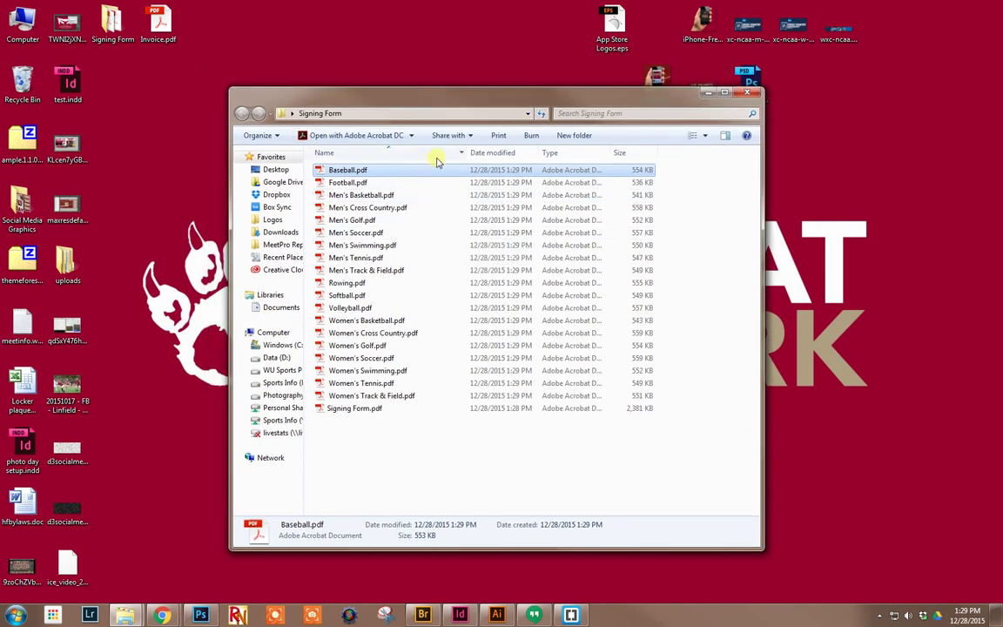
mouse_move(497, 613)
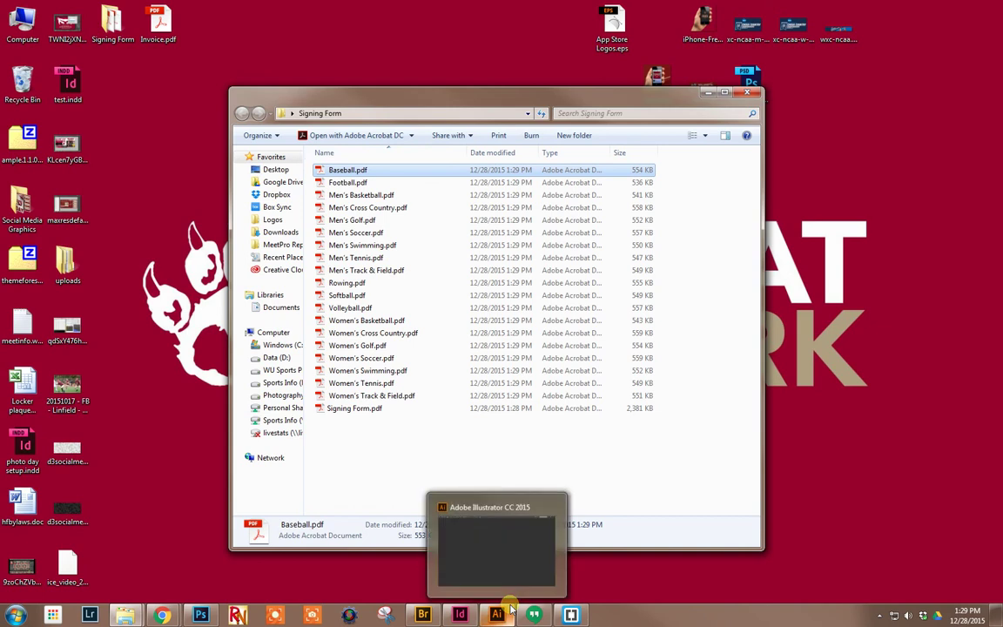
mouse_move(471, 571)
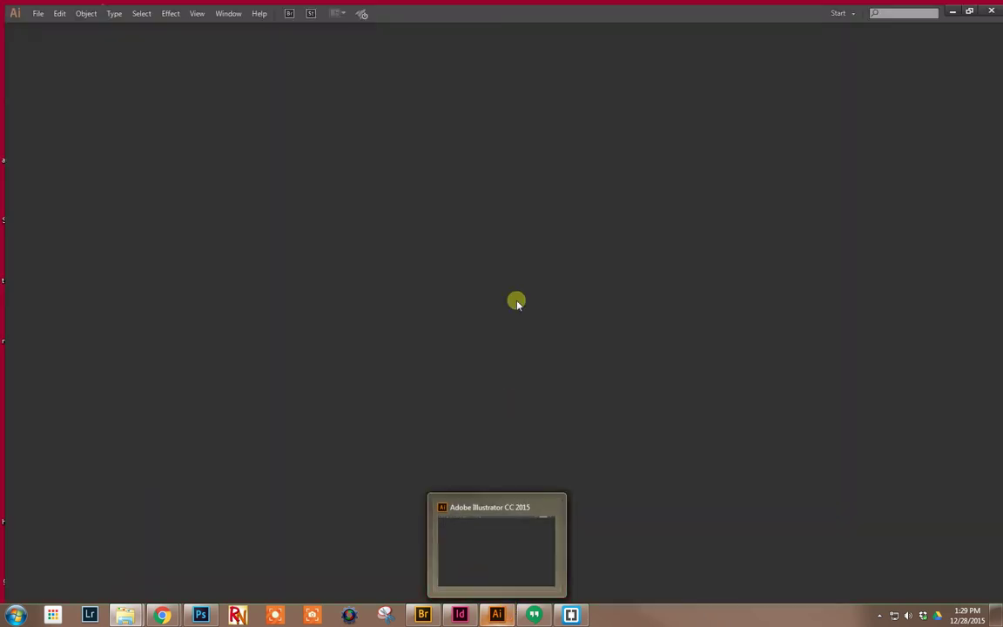